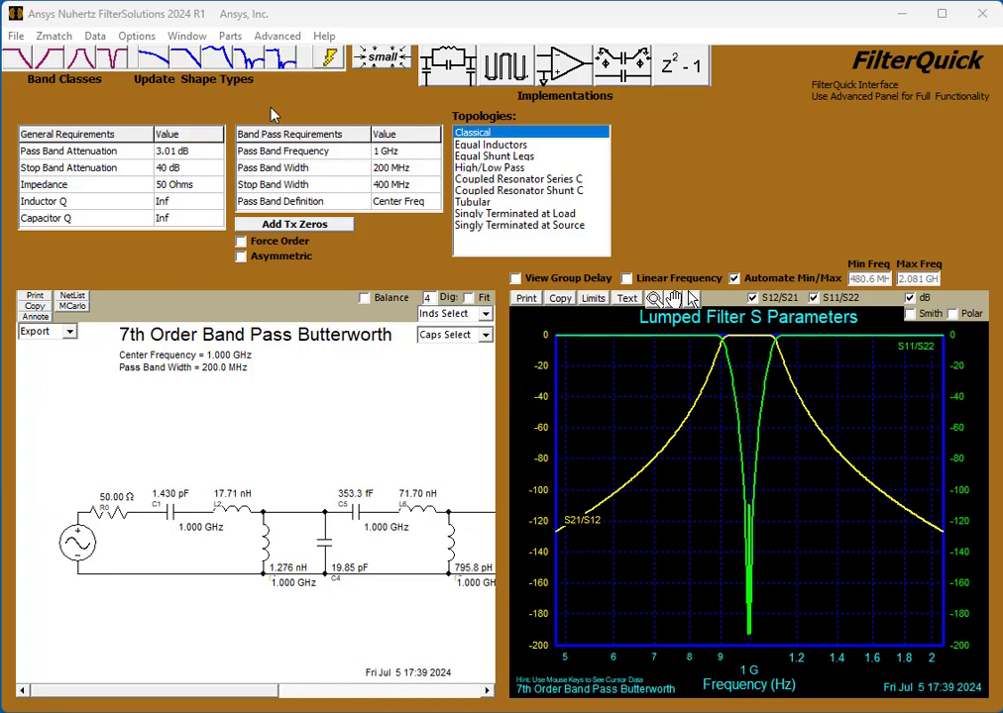
Change the band pass filter to a Chebyshev I shape and a distributed implementation with the Combline topology
left_click(227, 61)
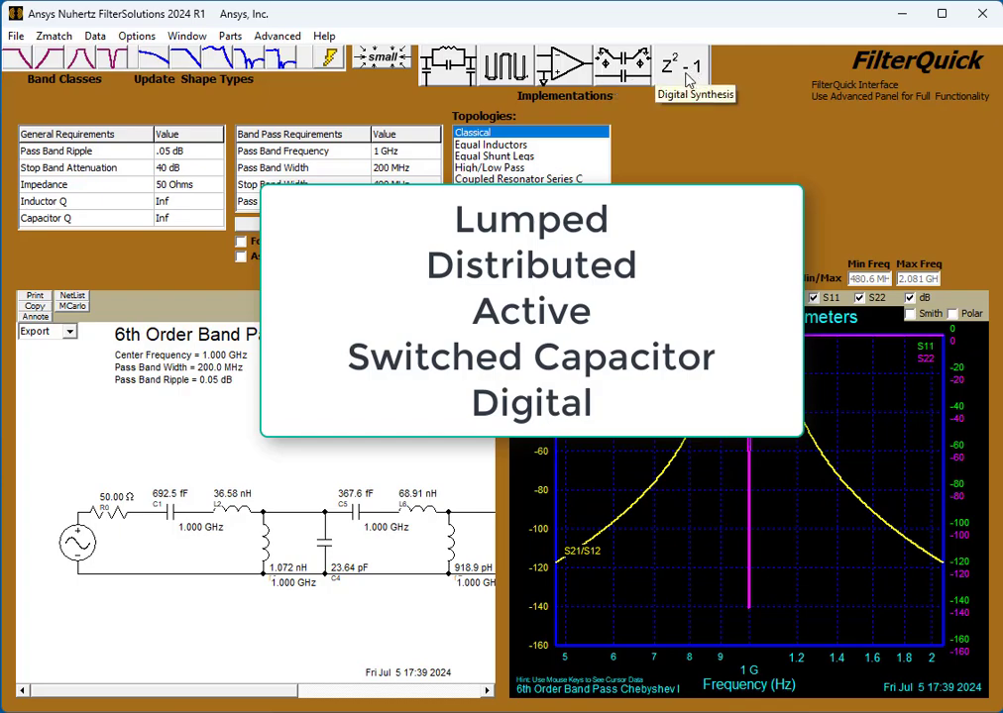
left_click(506, 66)
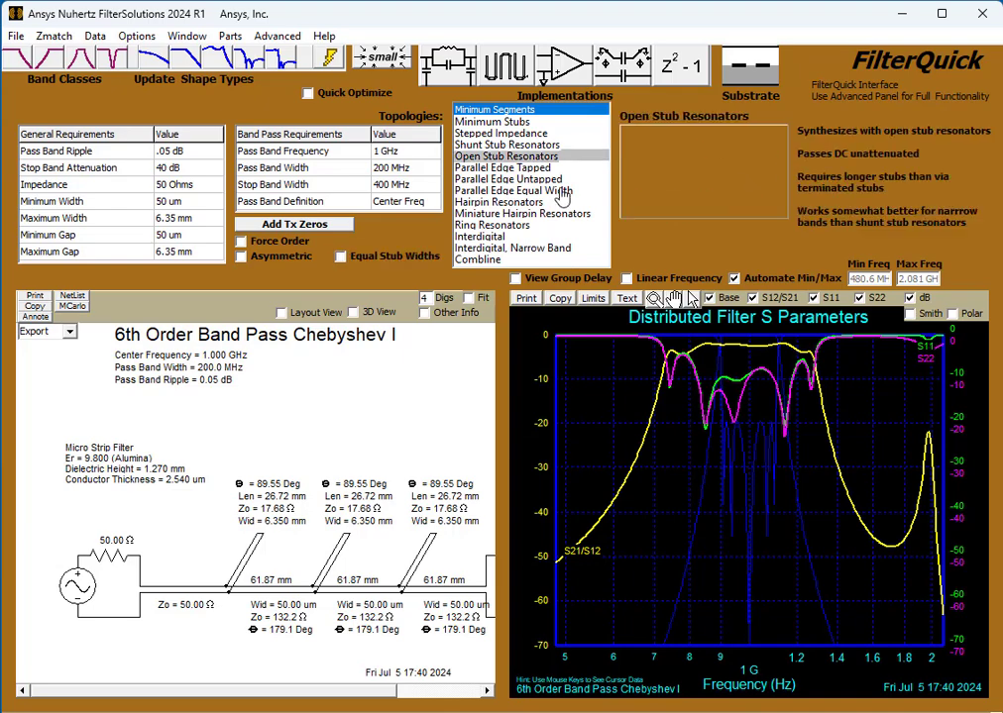
left_click(501, 259)
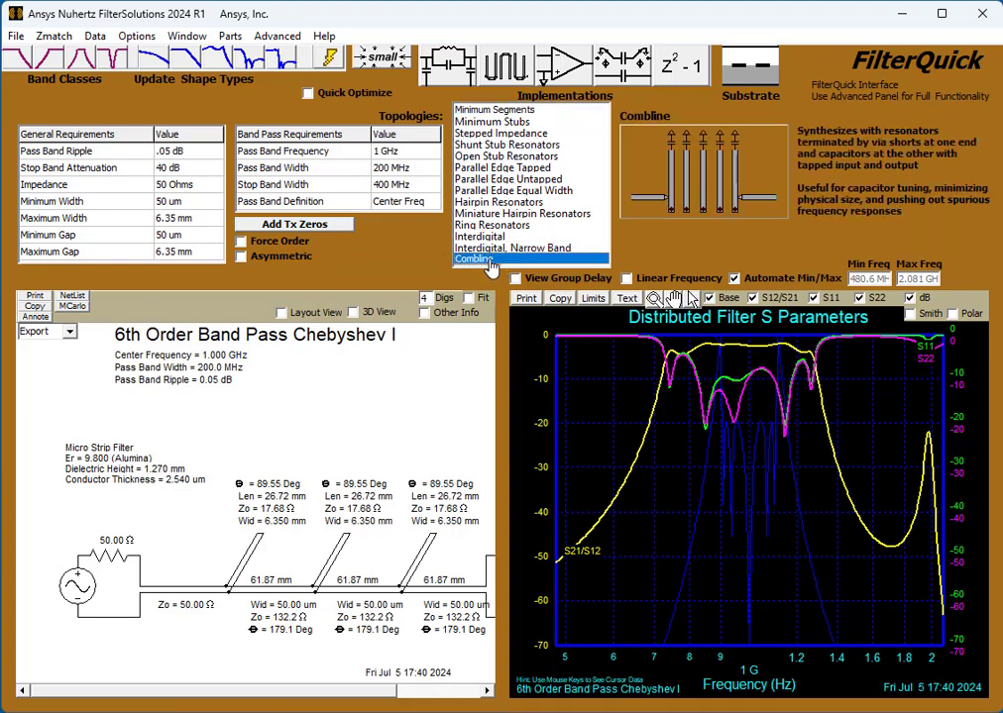
Define a microstrip substrate for the filter using RT/Duroid 5880 (Er 2.20) and gold (1.43) as the conductor
left_click(738, 69)
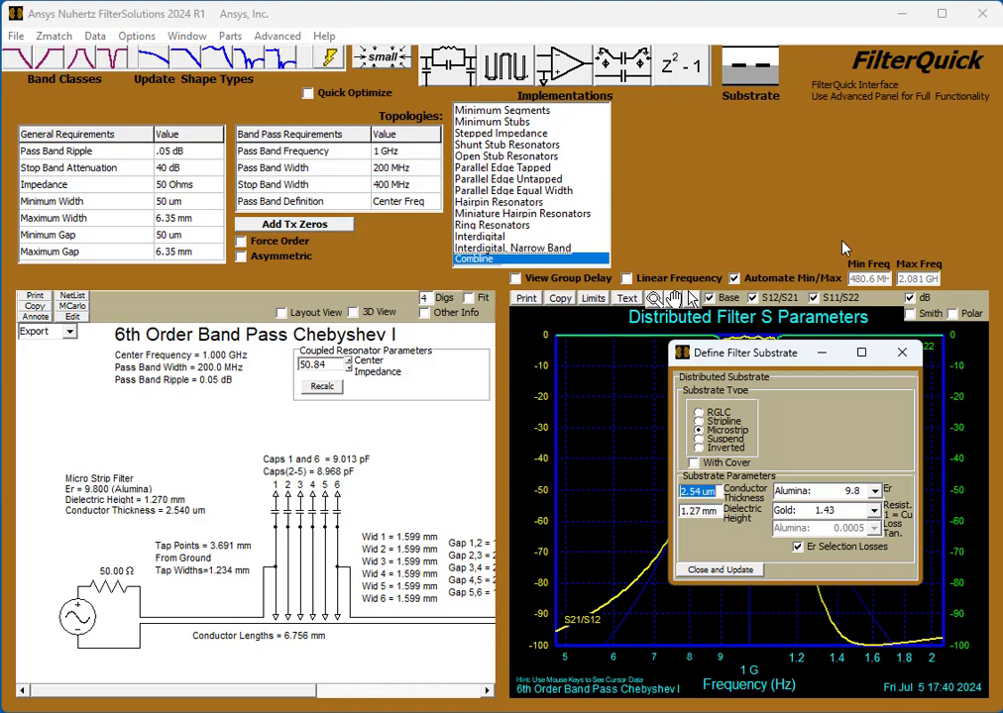
left_click(730, 431)
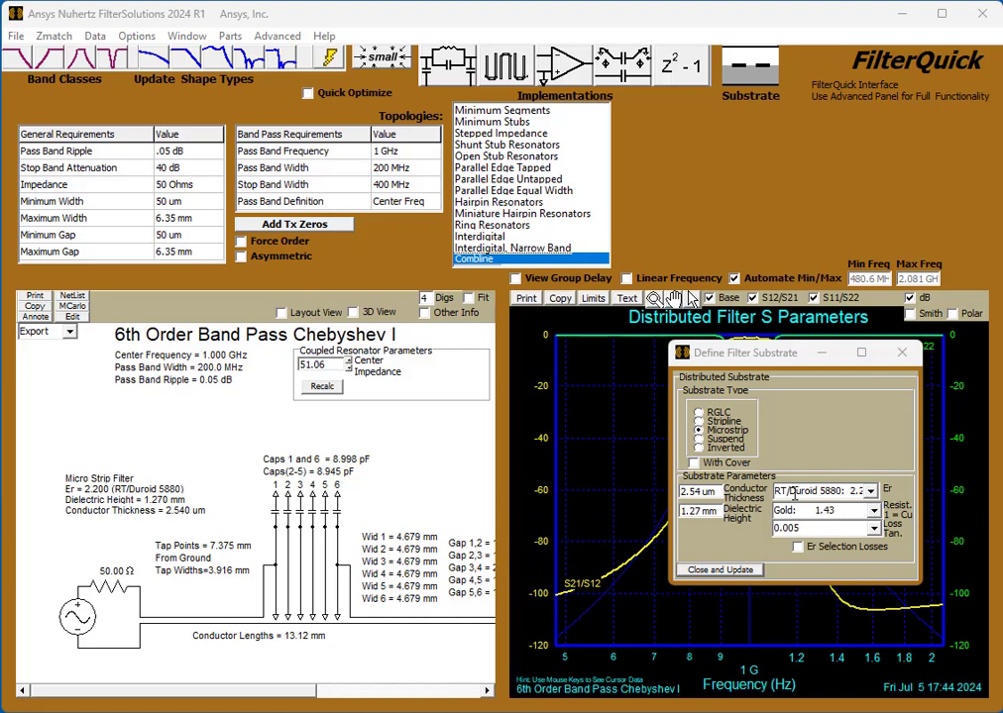
left_click(874, 513)
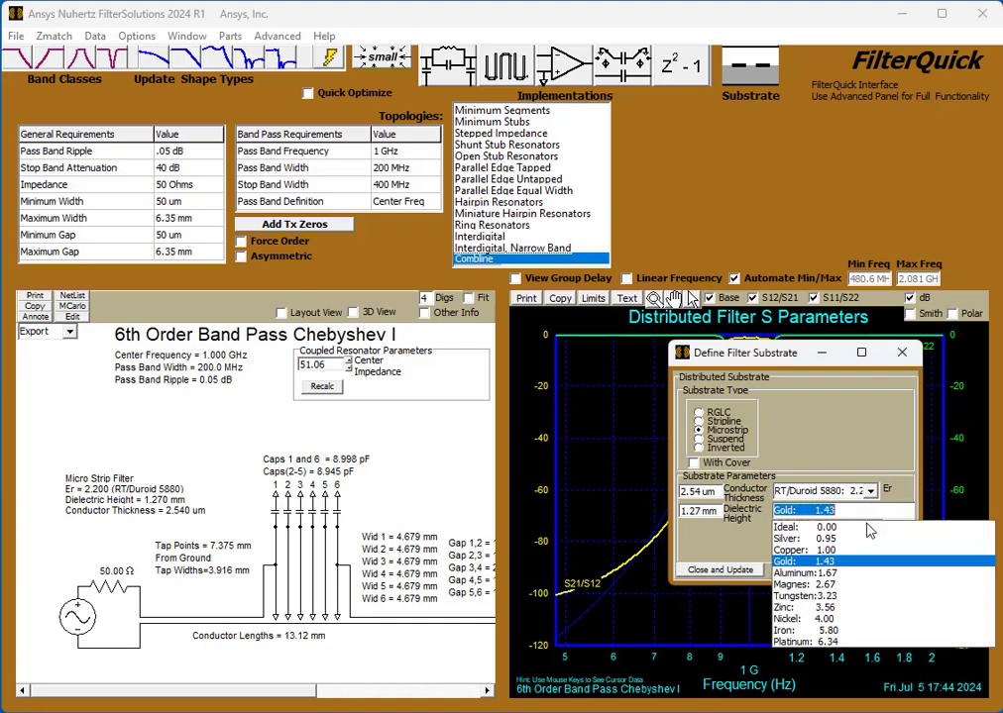
left_click(809, 564)
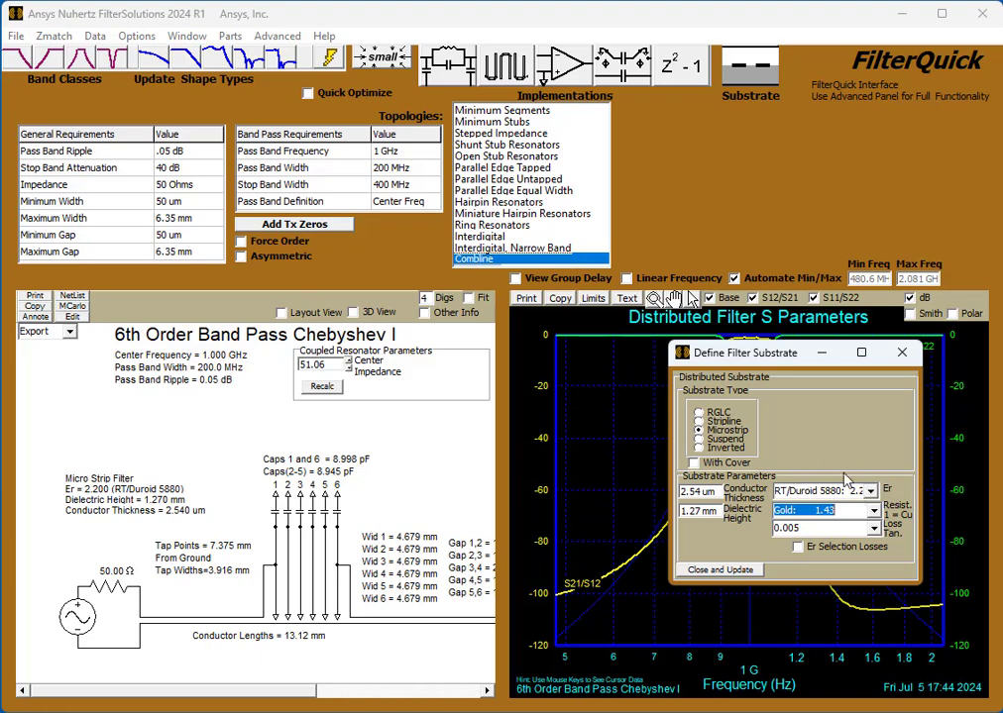
left_click(870, 493)
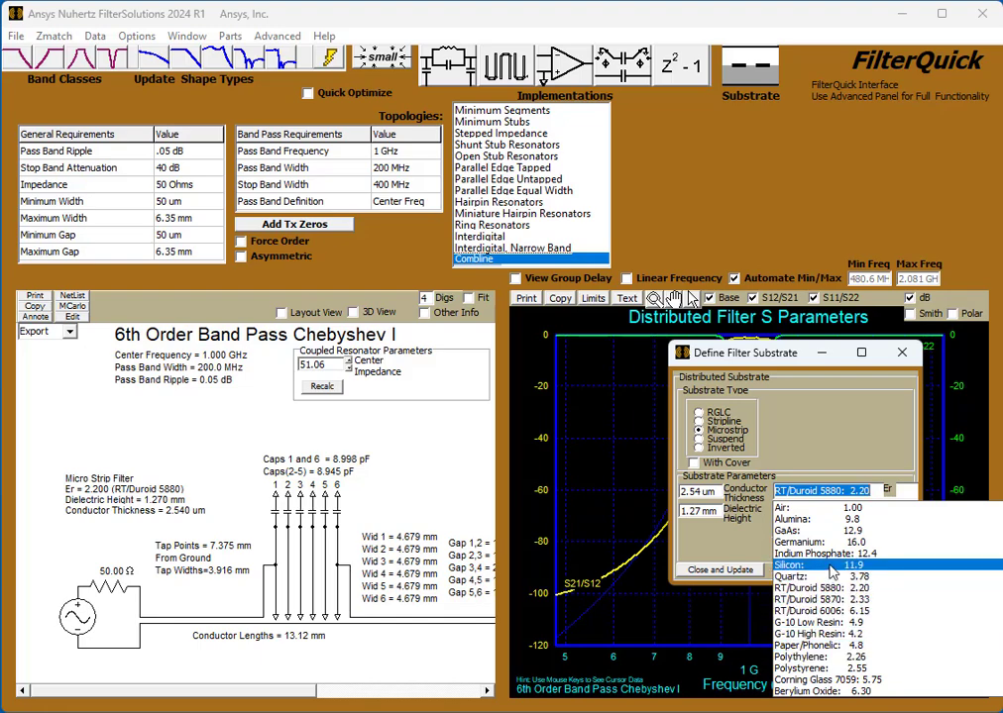
left_click(823, 500)
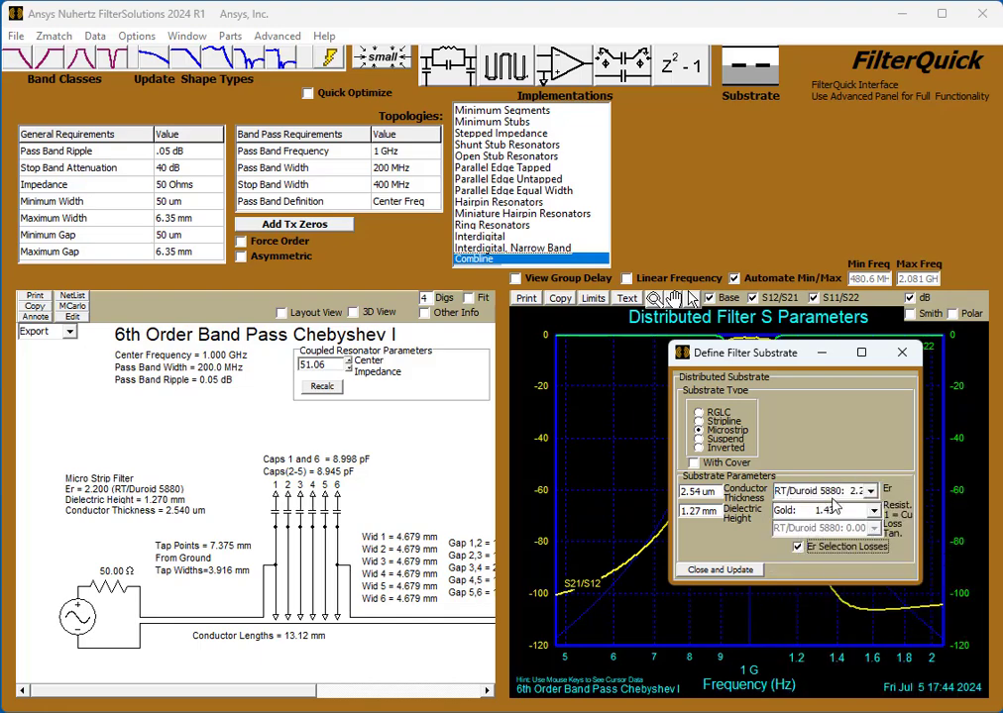
Disable Er Selection Losses, set the substrate's loss tangent to 0.006, and update the filter
left_click(799, 547)
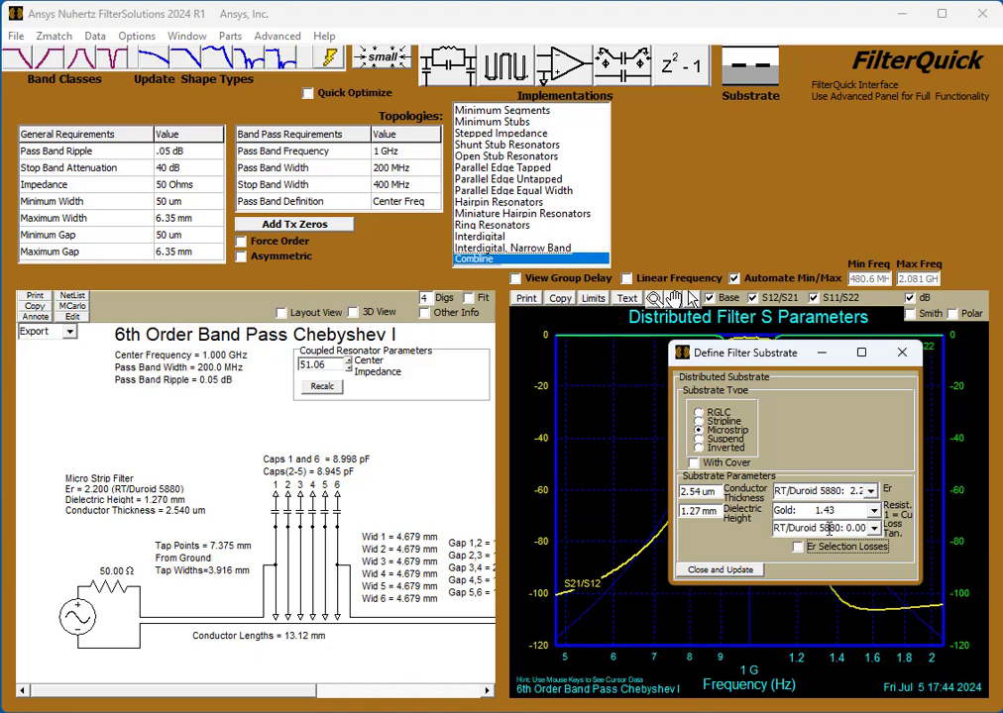
left_click(852, 529)
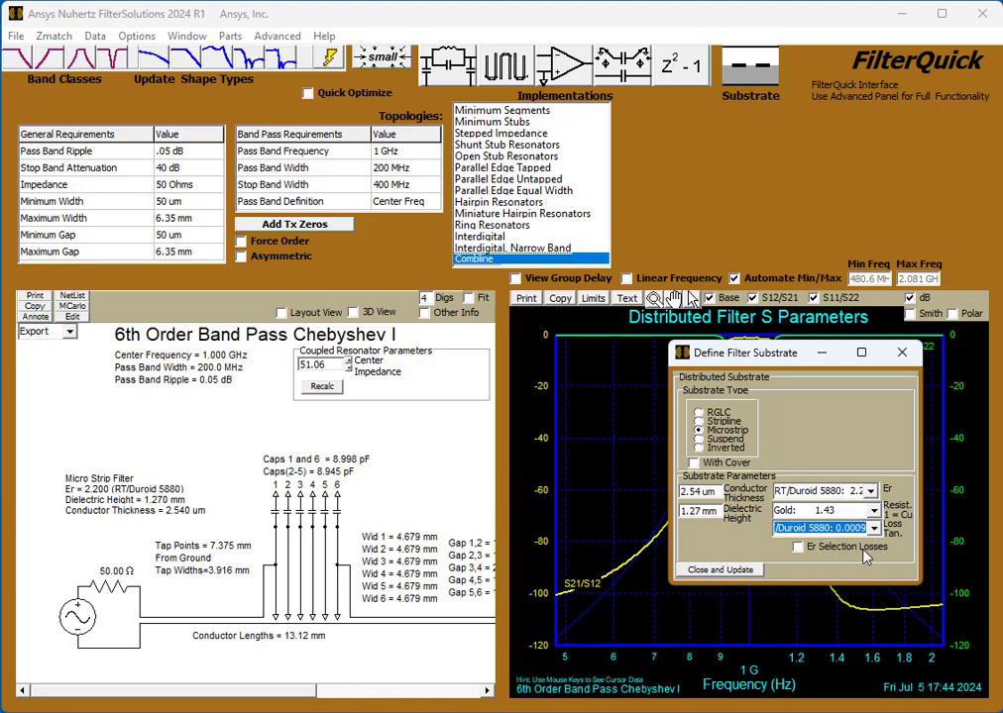
key("BackSpace")
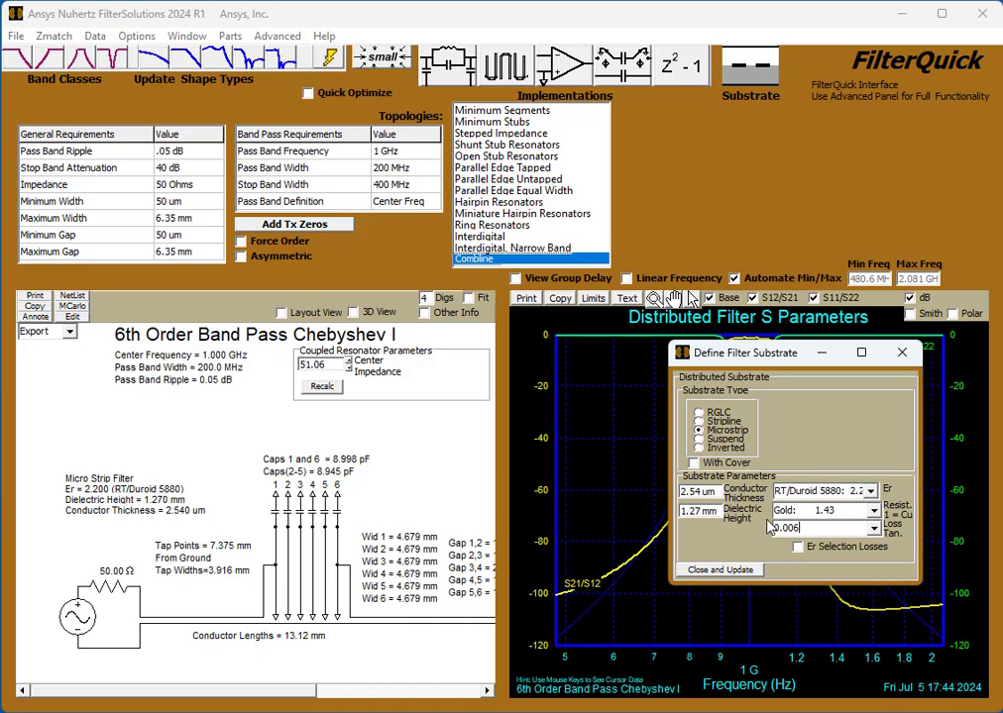
left_click(722, 570)
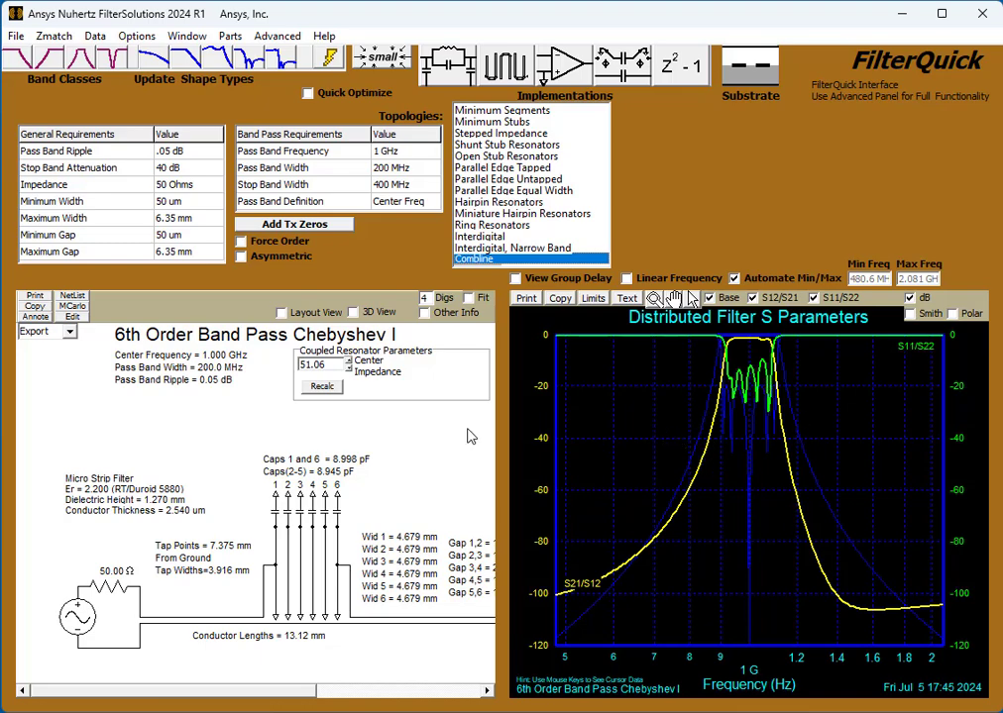
Try the Band Edges pass band definition and return it to Center Freq
left_click(378, 204)
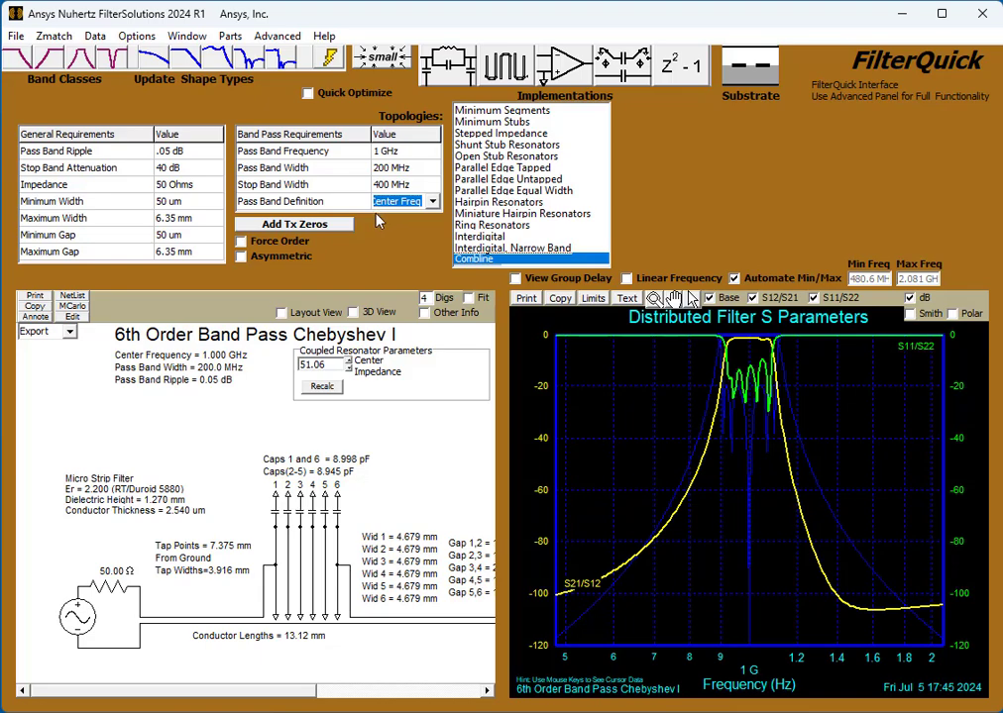
left_click(432, 203)
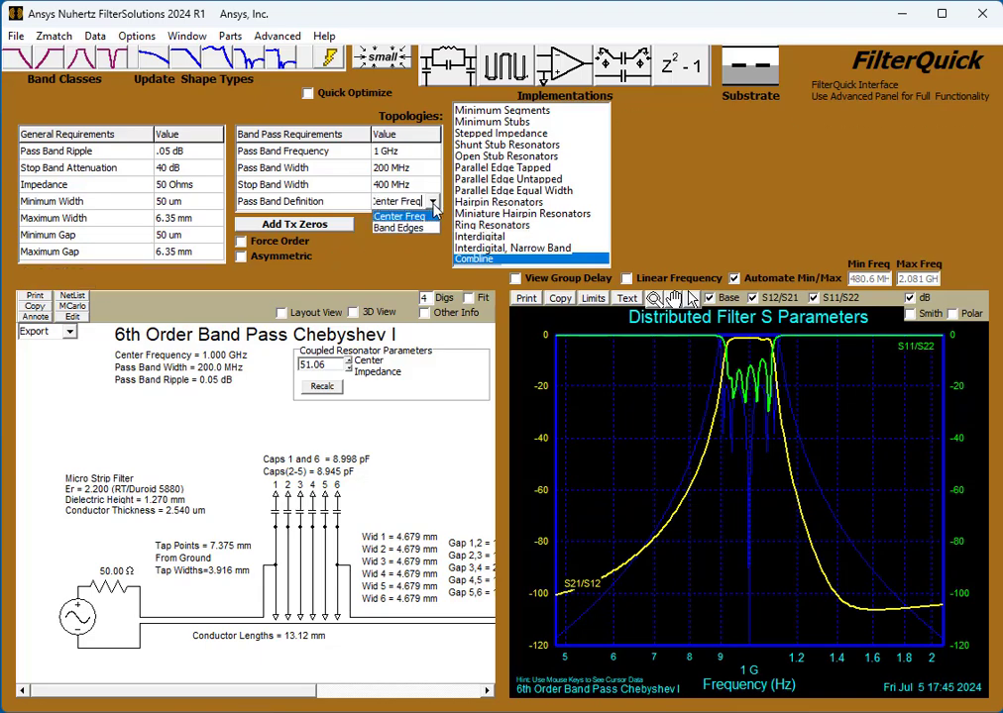
left_click(401, 228)
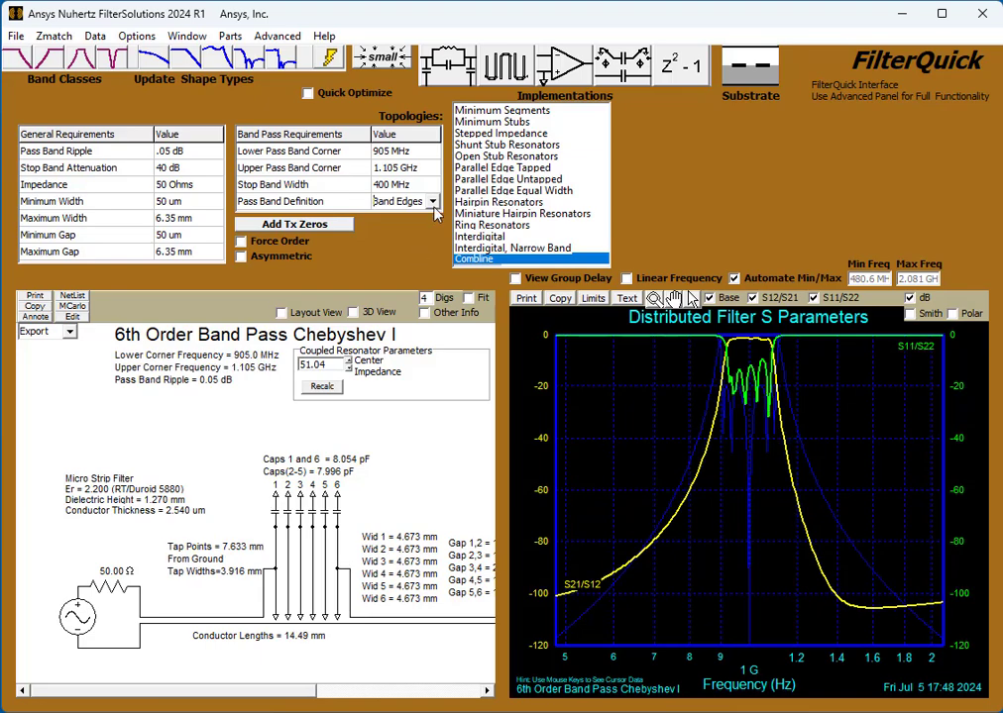
left_click(432, 202)
left_click(400, 216)
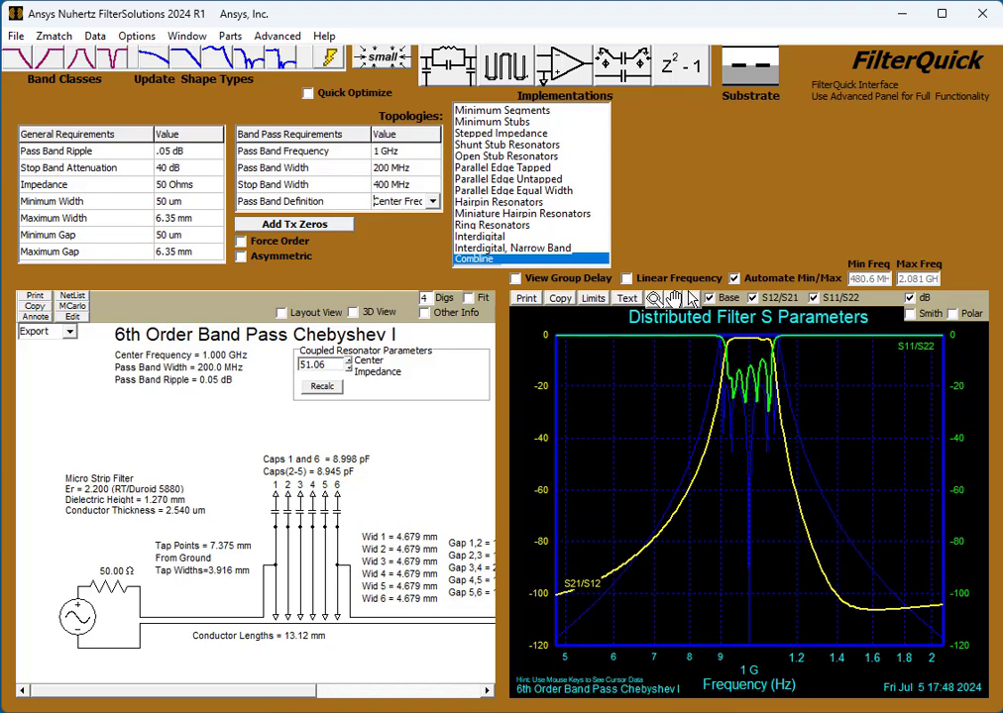
Force the filter order to 6, and try the asymmetric option before turning it off again
left_click(250, 244)
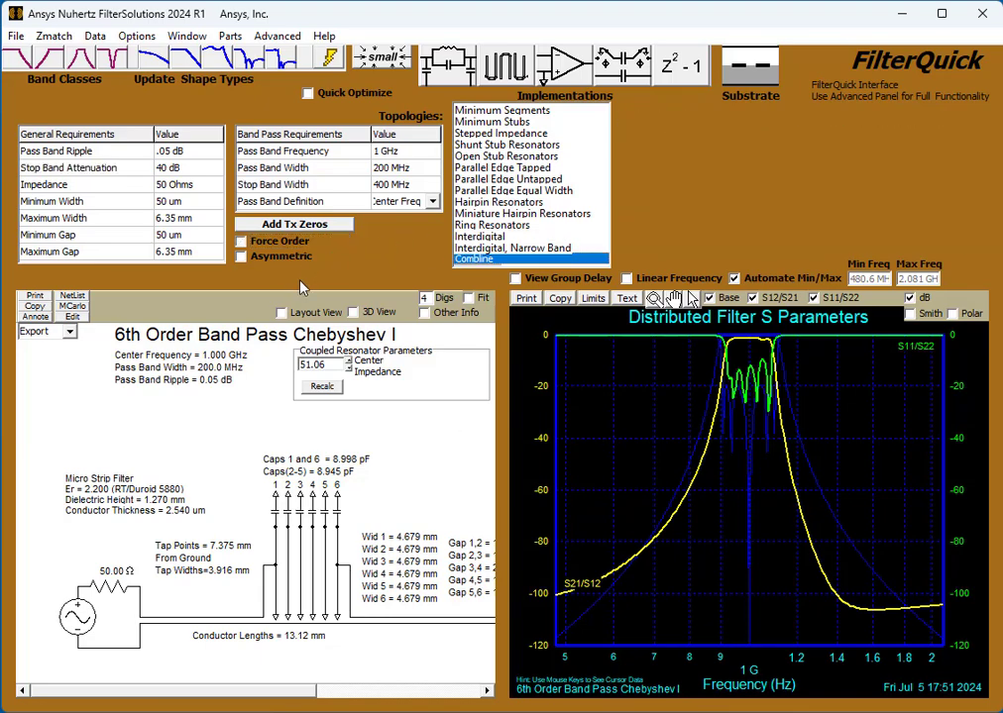
left_click(255, 258)
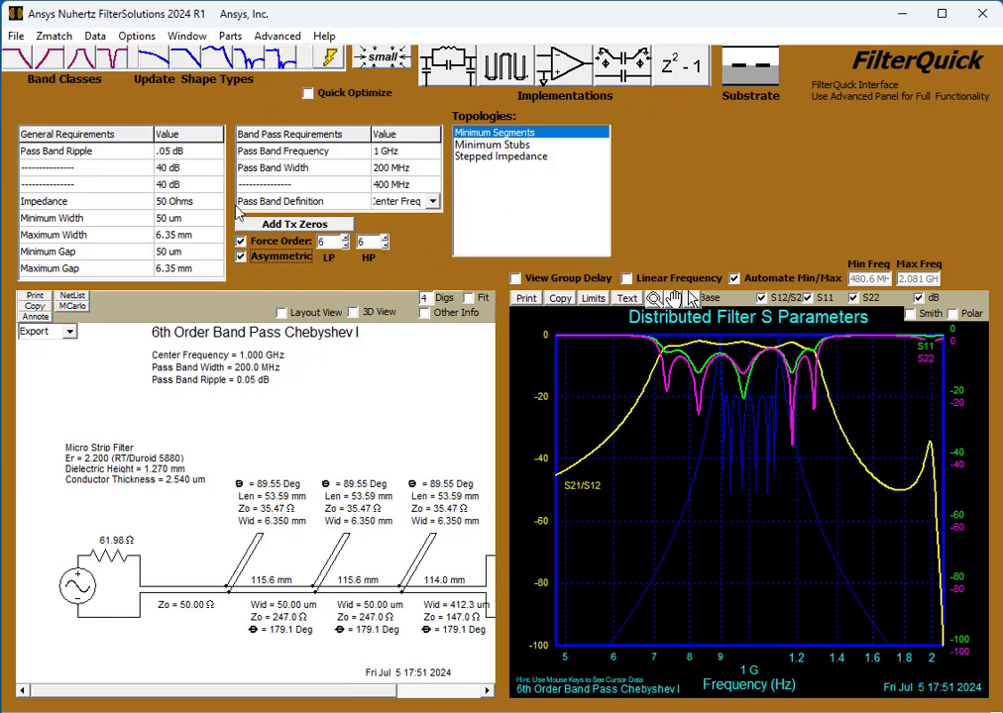
left_click(278, 263)
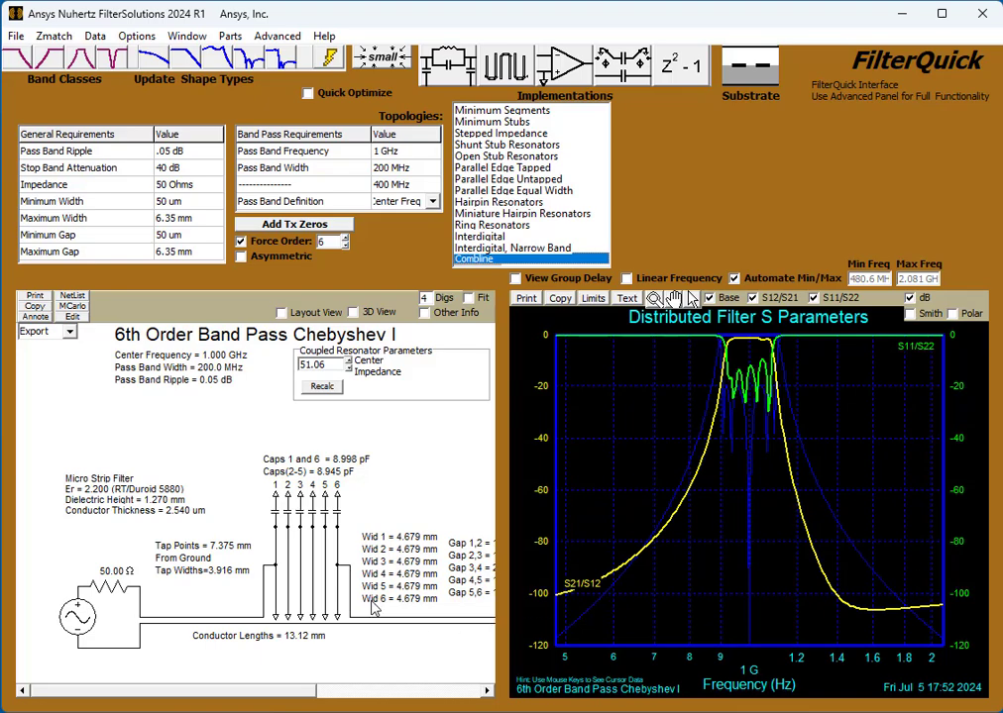
Check the printers available for printing the schematic, and leave the print settings without printing
left_click(34, 297)
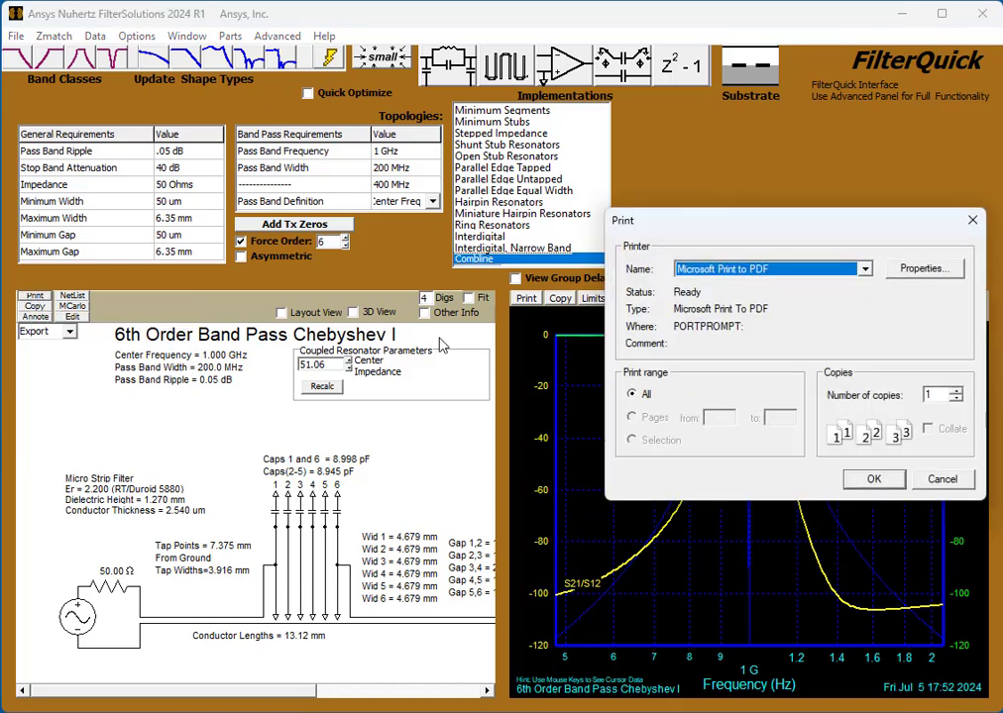
left_click(864, 269)
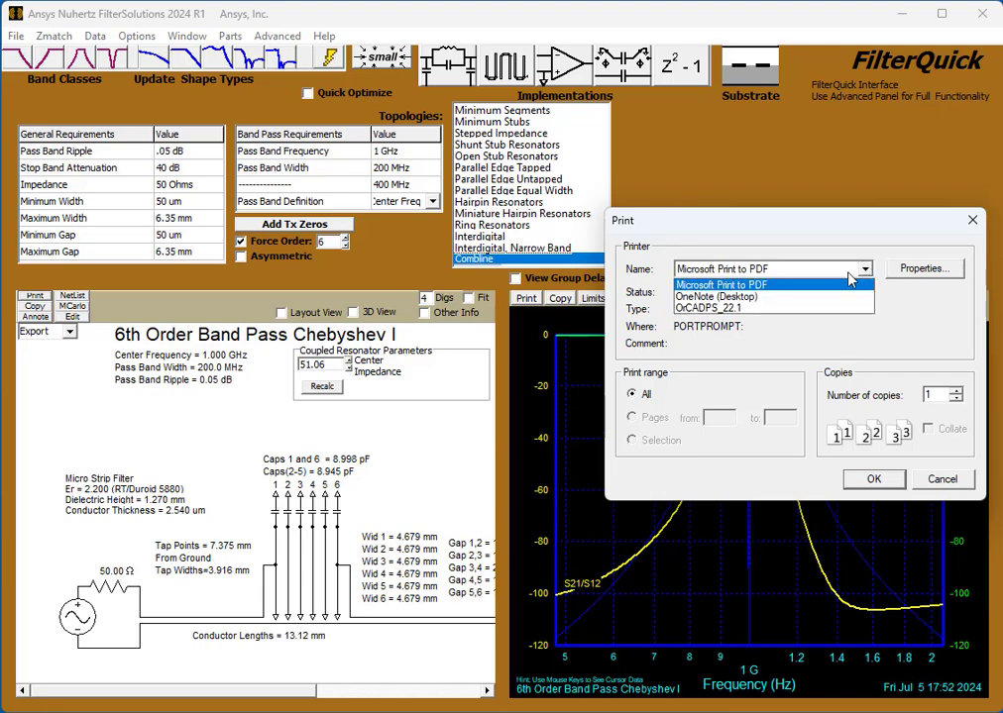
left_click(944, 480)
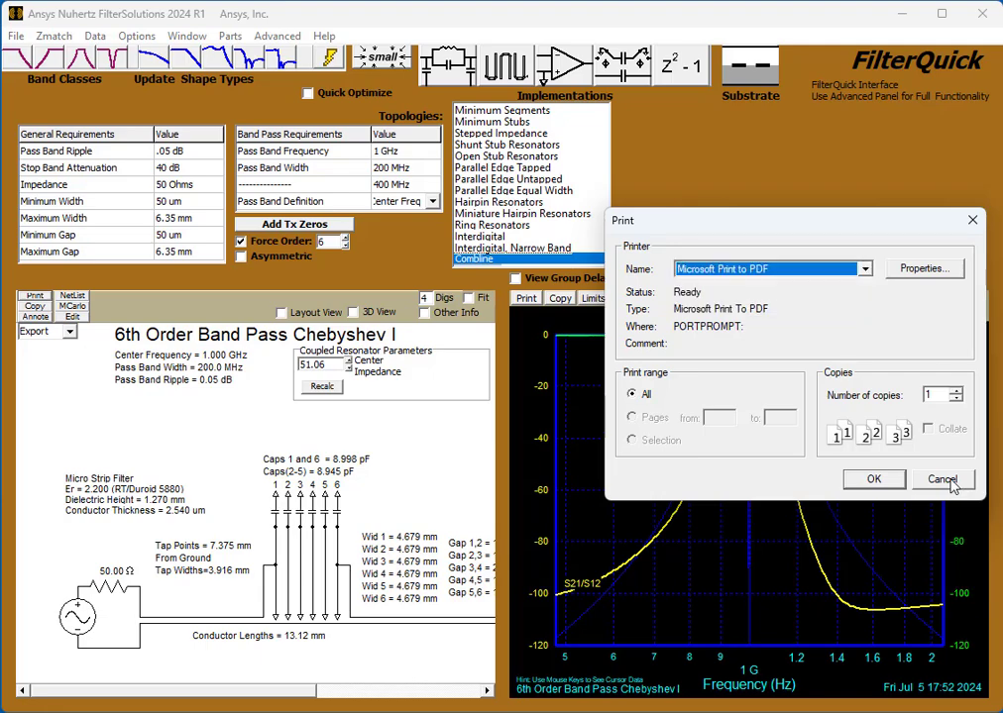
left_click(944, 479)
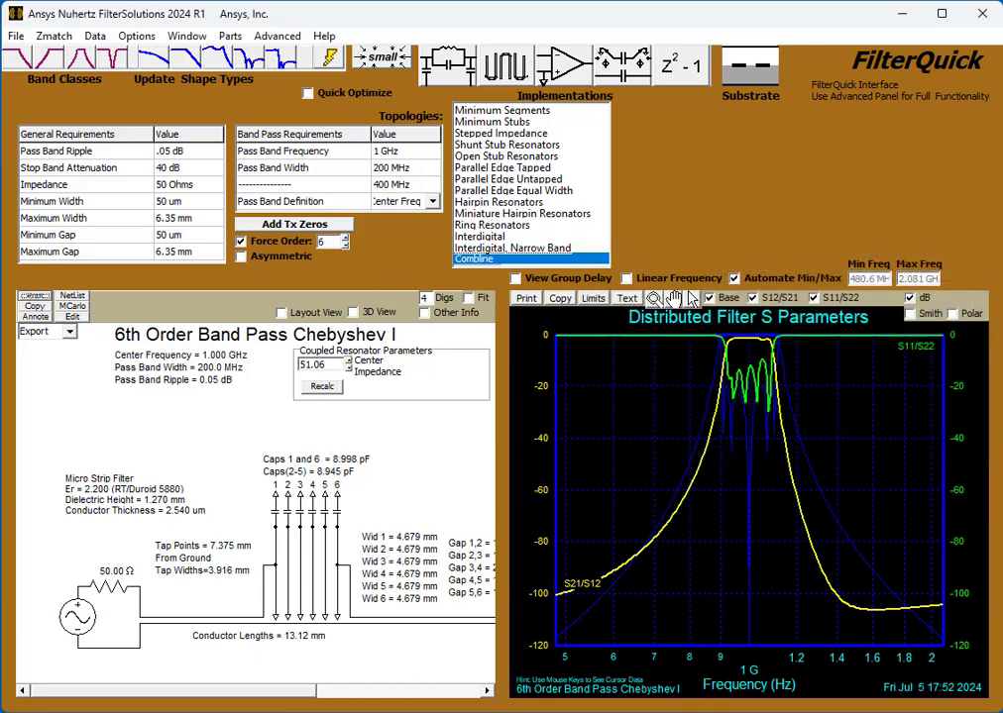
Copy the schematic, and look at its annotation fields and editable component values without changing any
left_click(35, 309)
left_click(35, 316)
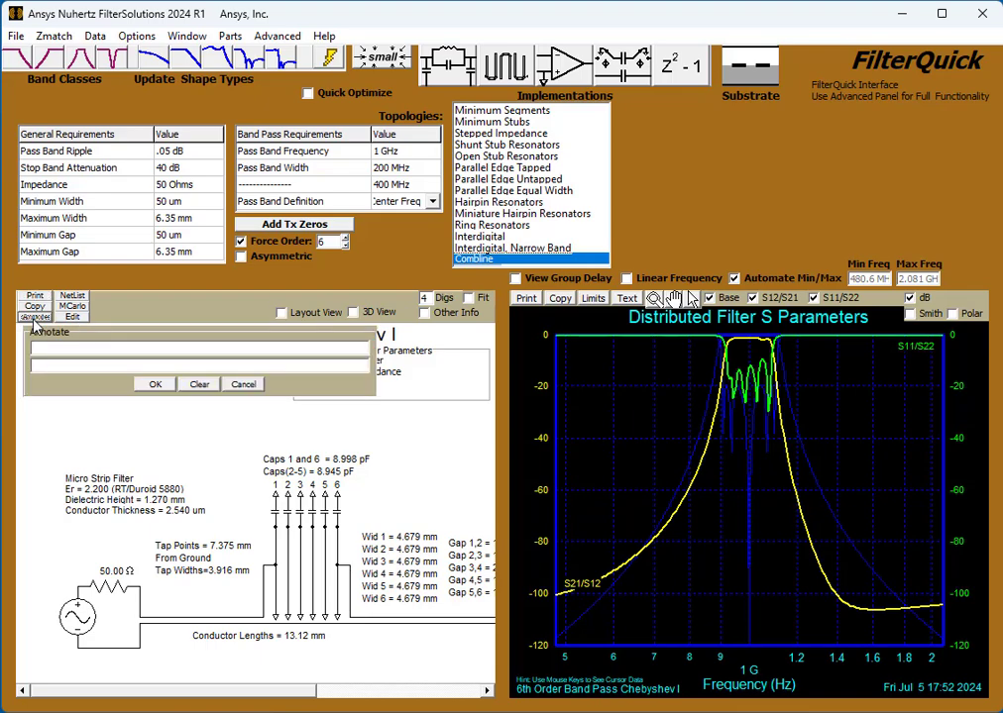
left_click(240, 385)
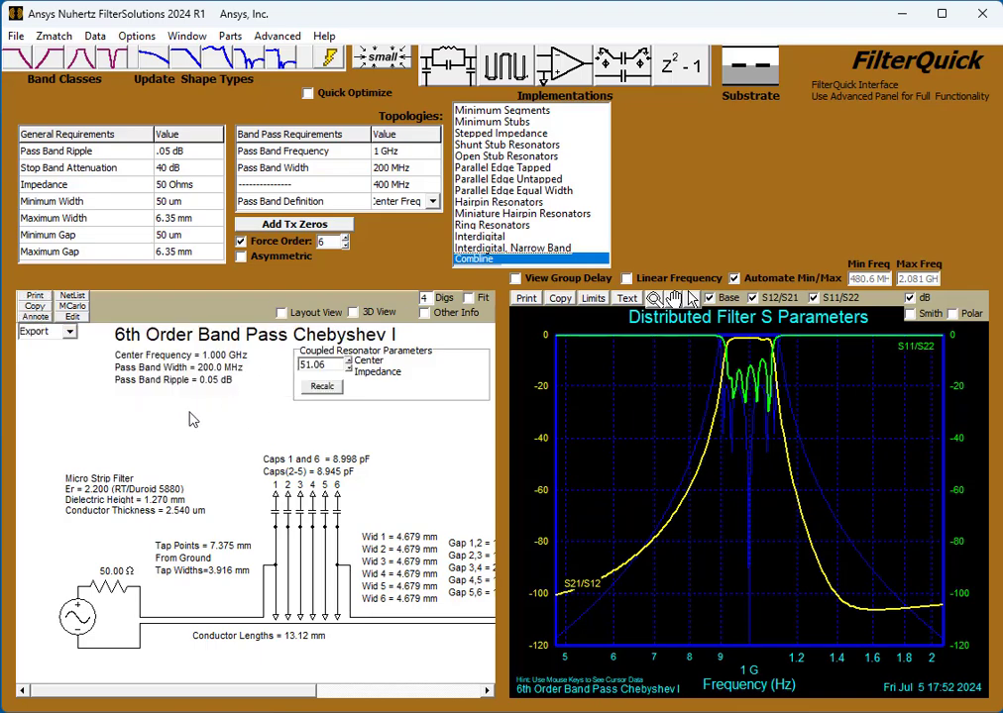
left_click(75, 317)
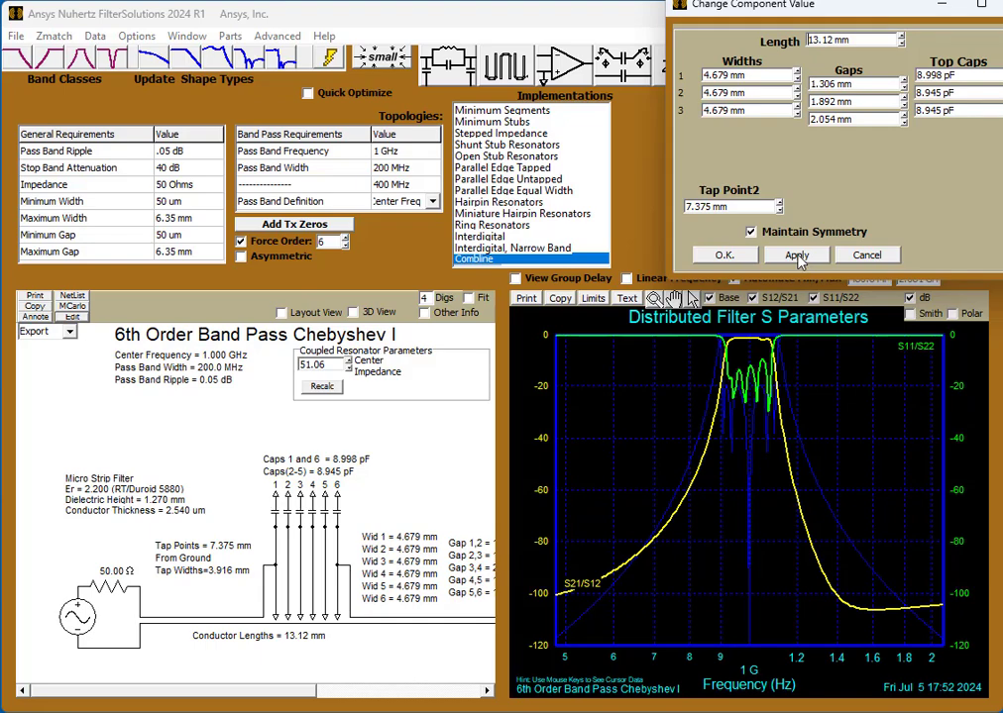
left_click(866, 256)
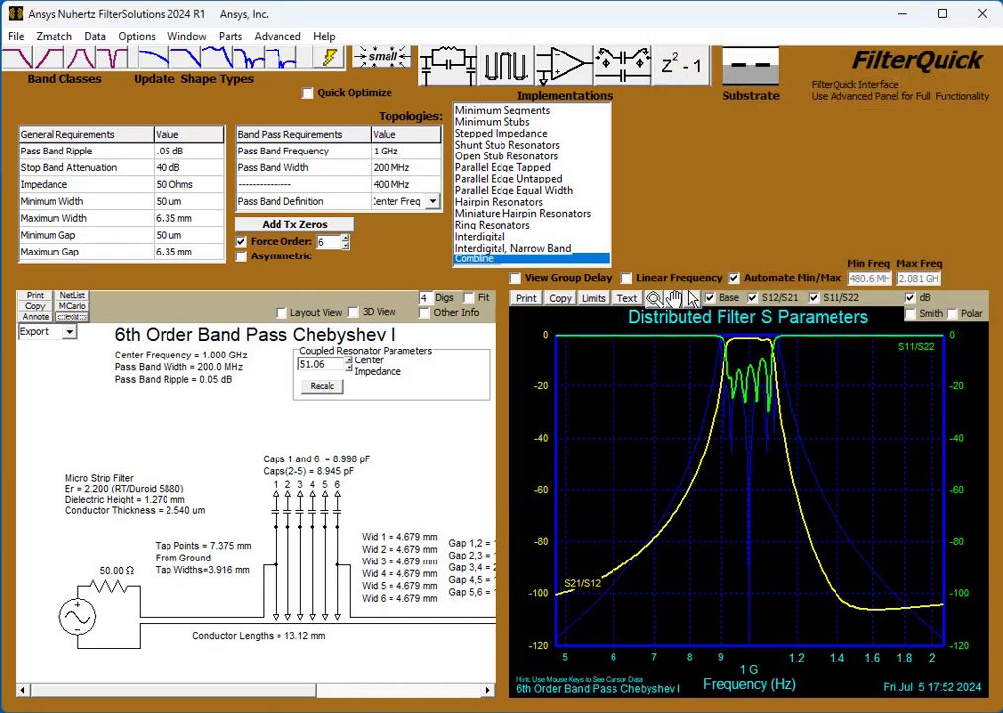
View the combline filter's planar layout and rotated 3D model, and return to the schematic
left_click(281, 312)
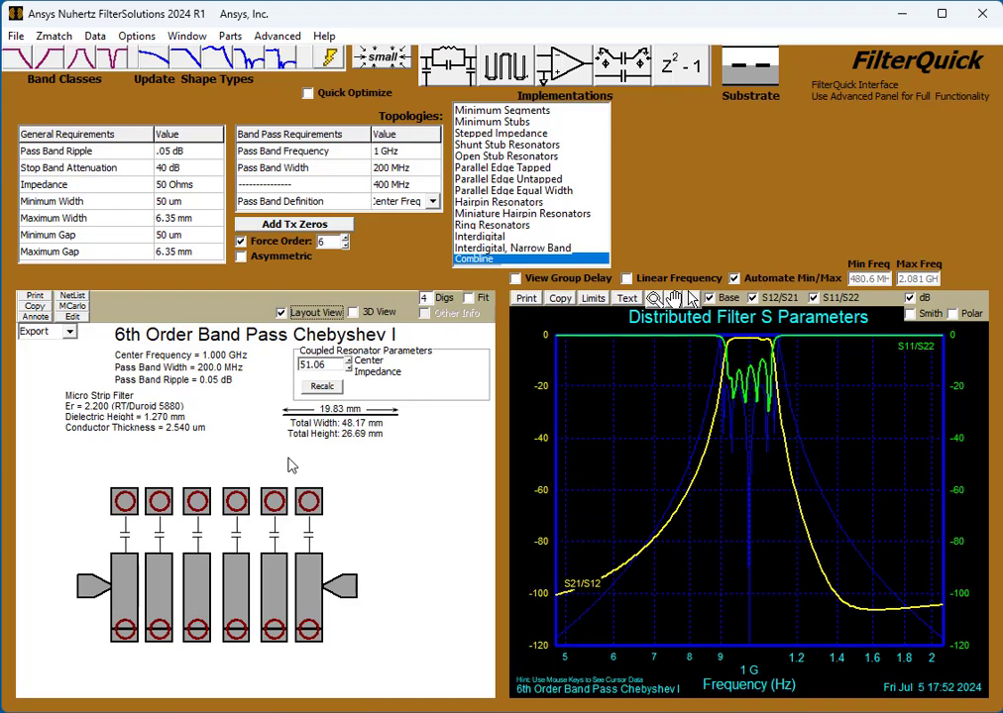
left_click(352, 312)
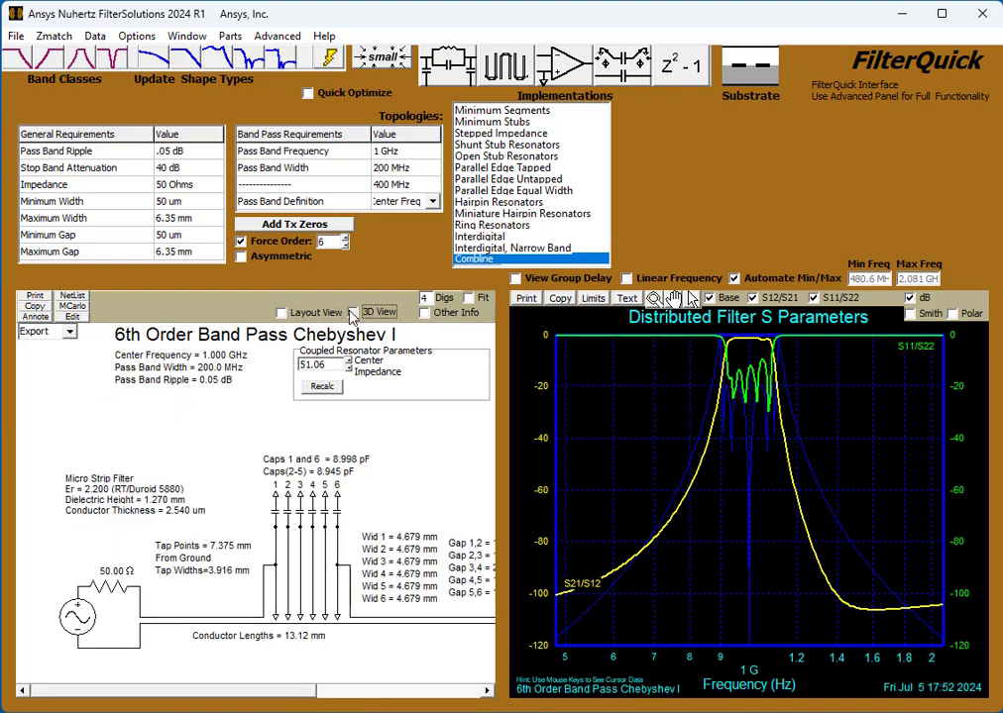
left_click(352, 312)
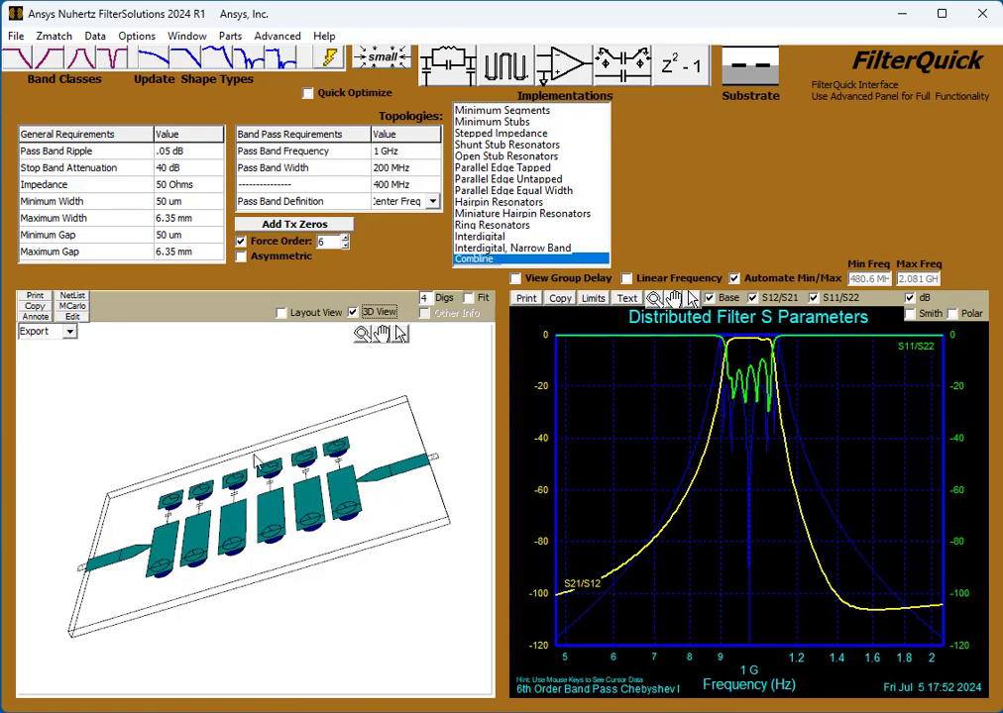
left_click_drag(255, 461, 294, 528)
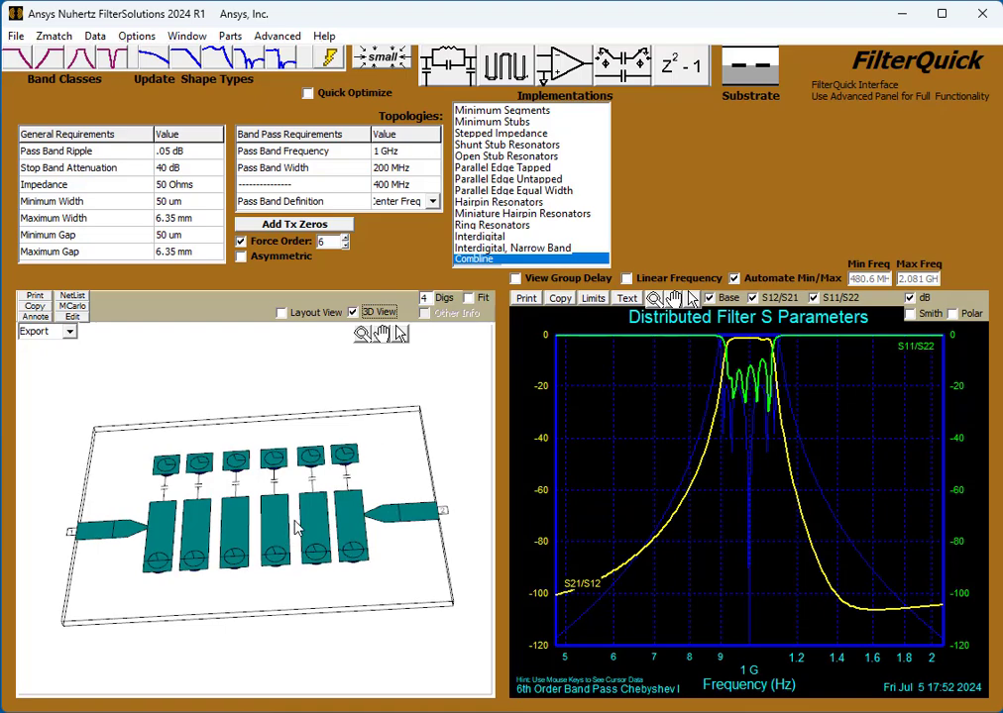
left_click(354, 312)
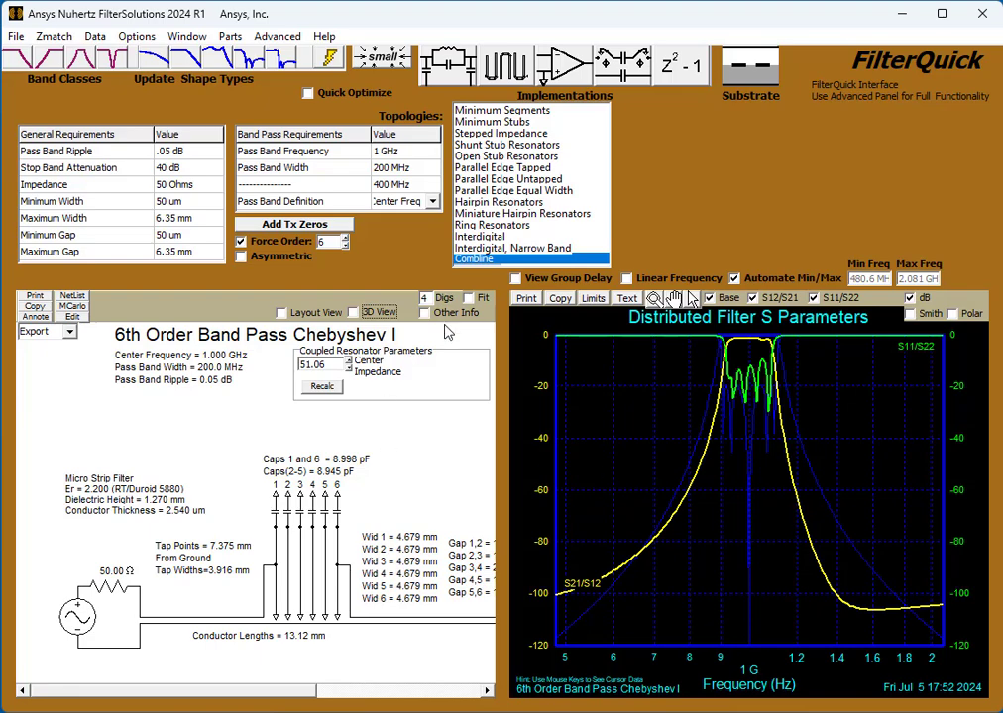
View the whole schematic fitted to its window, and restore its original scale
left_click(467, 298)
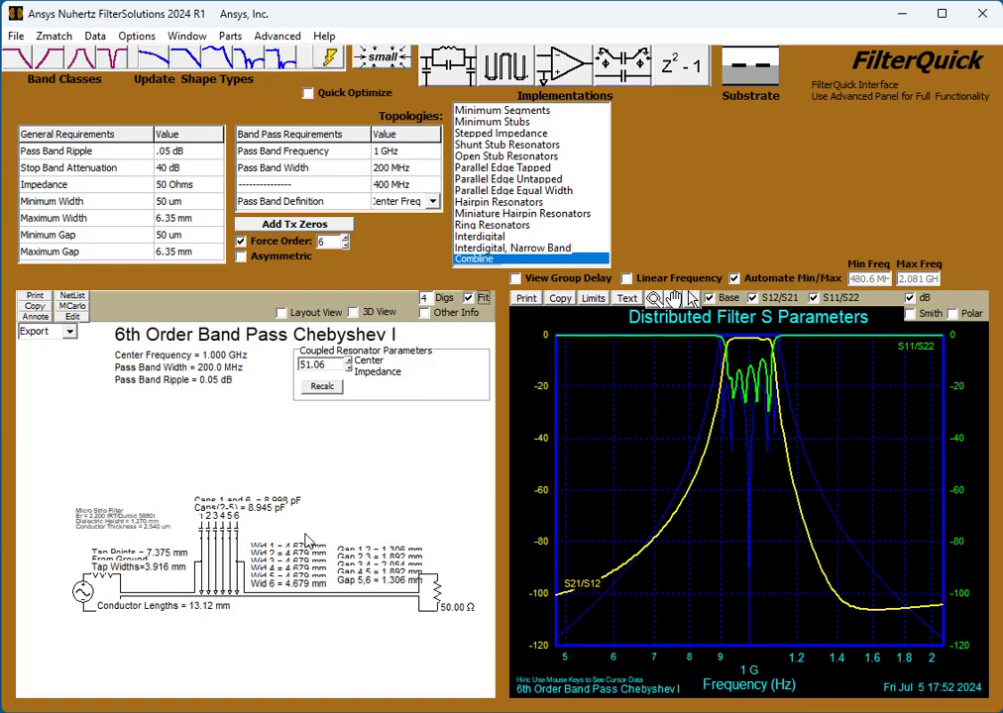
left_click(468, 297)
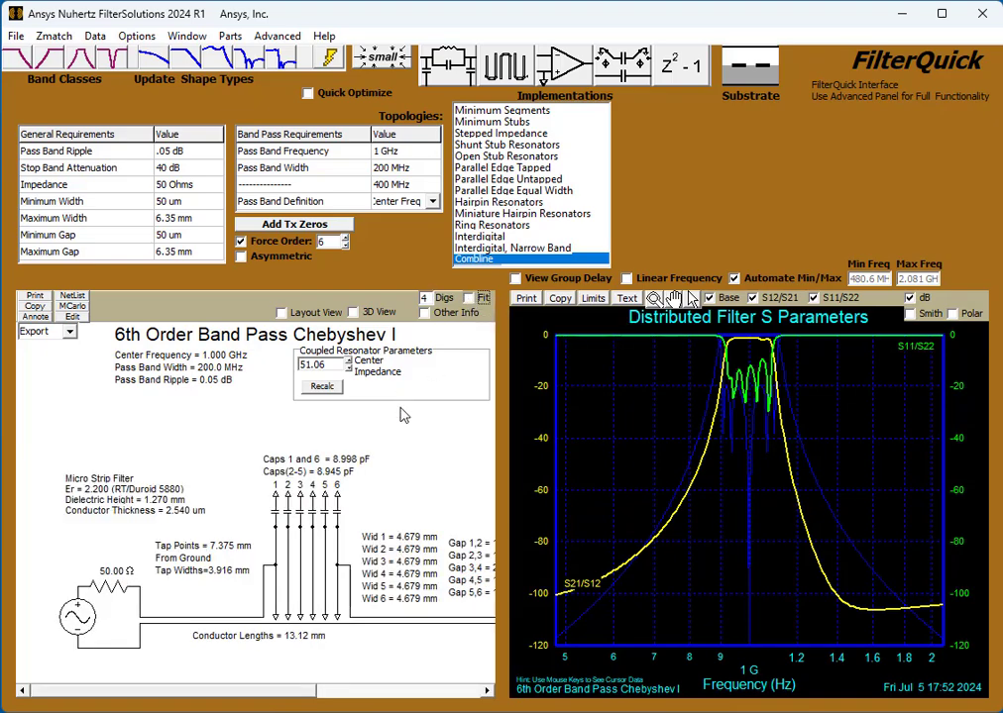
View the schematic's other information and the graph's group delay response, and return both to their original displays
left_click(425, 312)
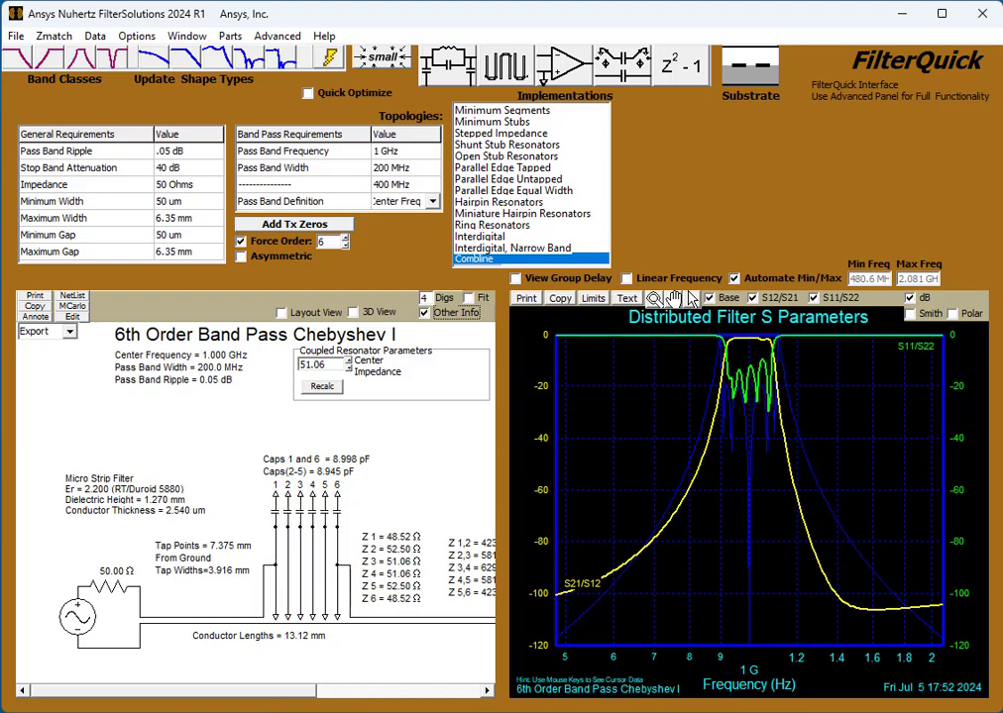
left_click(426, 313)
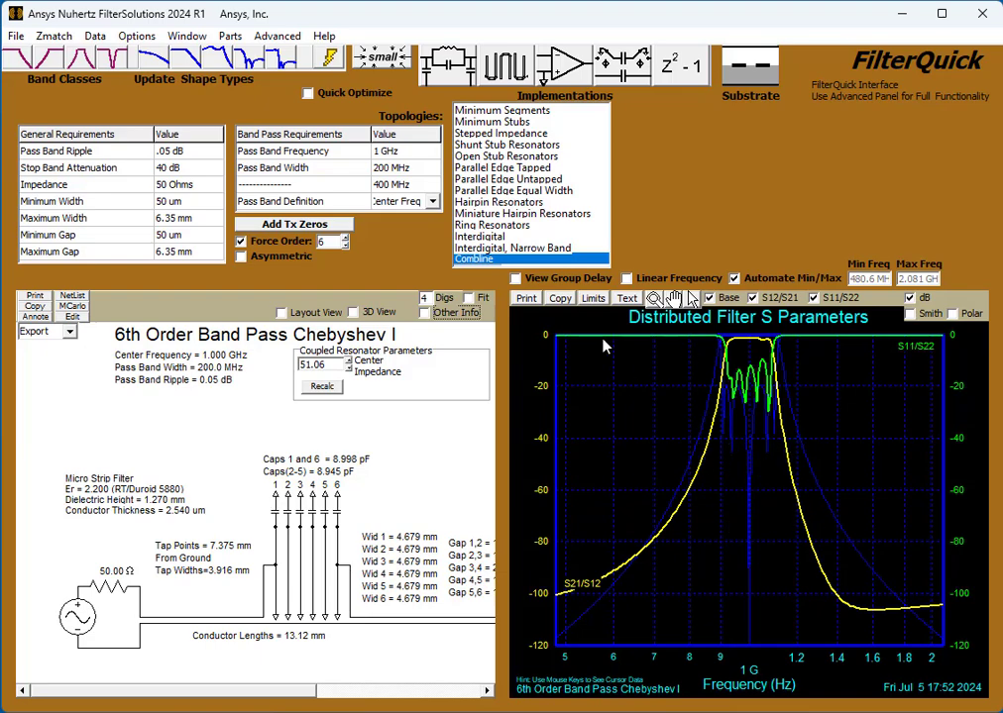
left_click(516, 279)
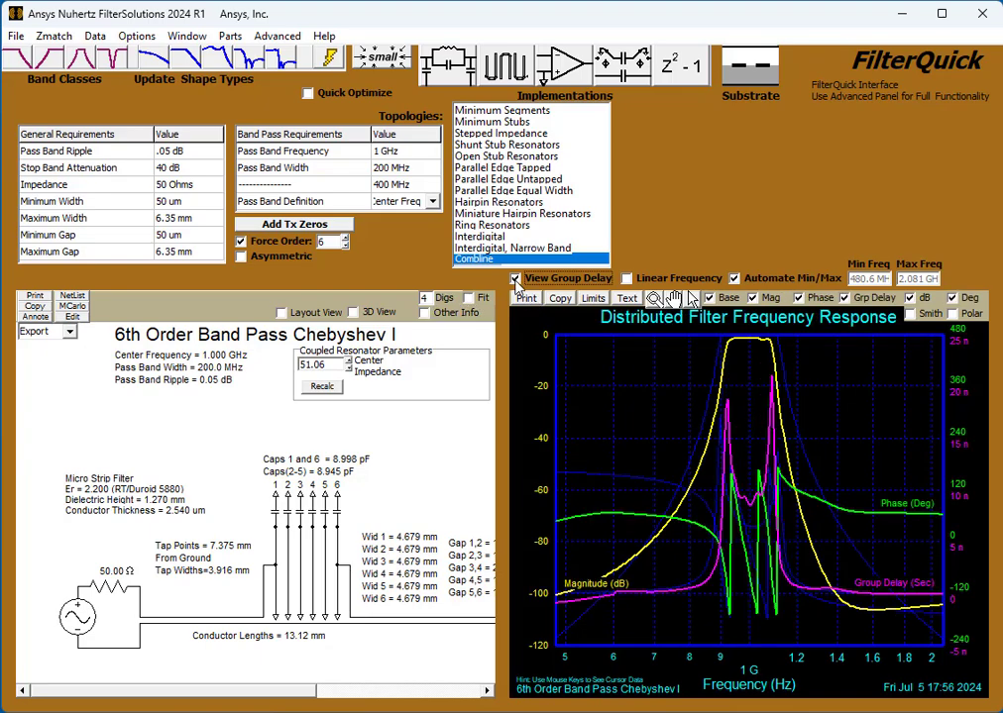
left_click(516, 278)
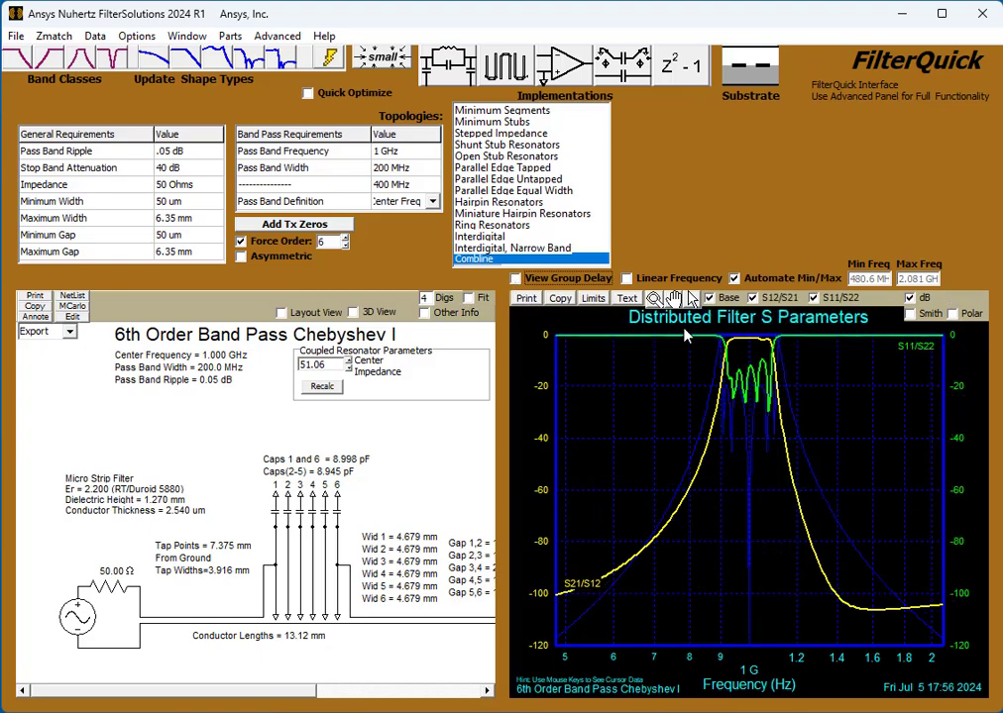
View the response on a linear frequency scale and the manual frequency range fields, and restore the logarithmic scale and automated limits
left_click(628, 280)
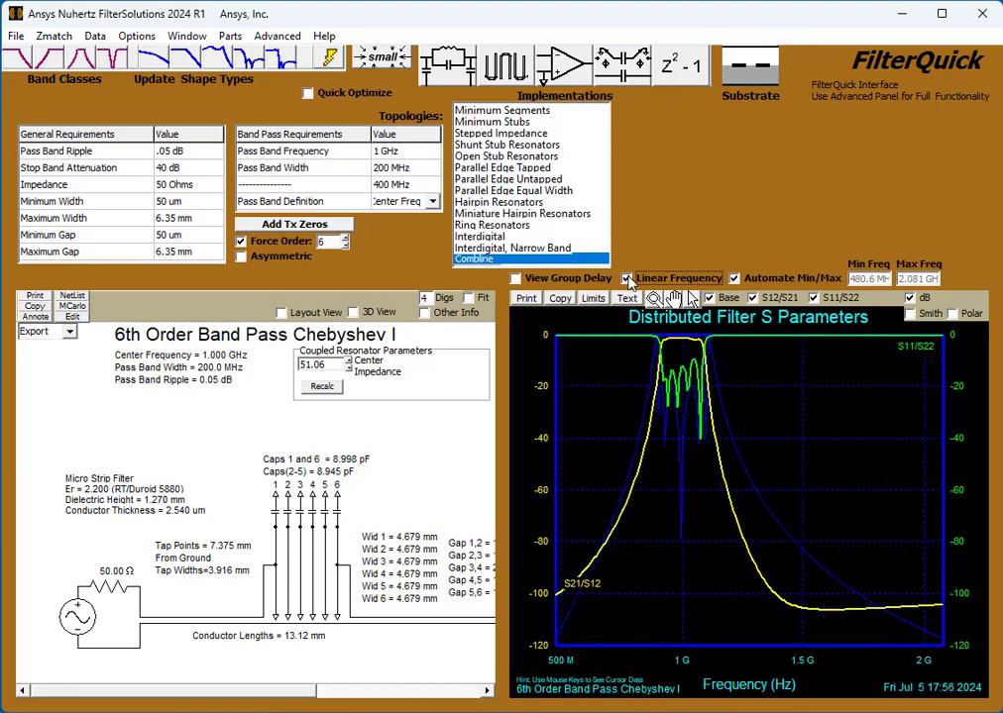
left_click(628, 279)
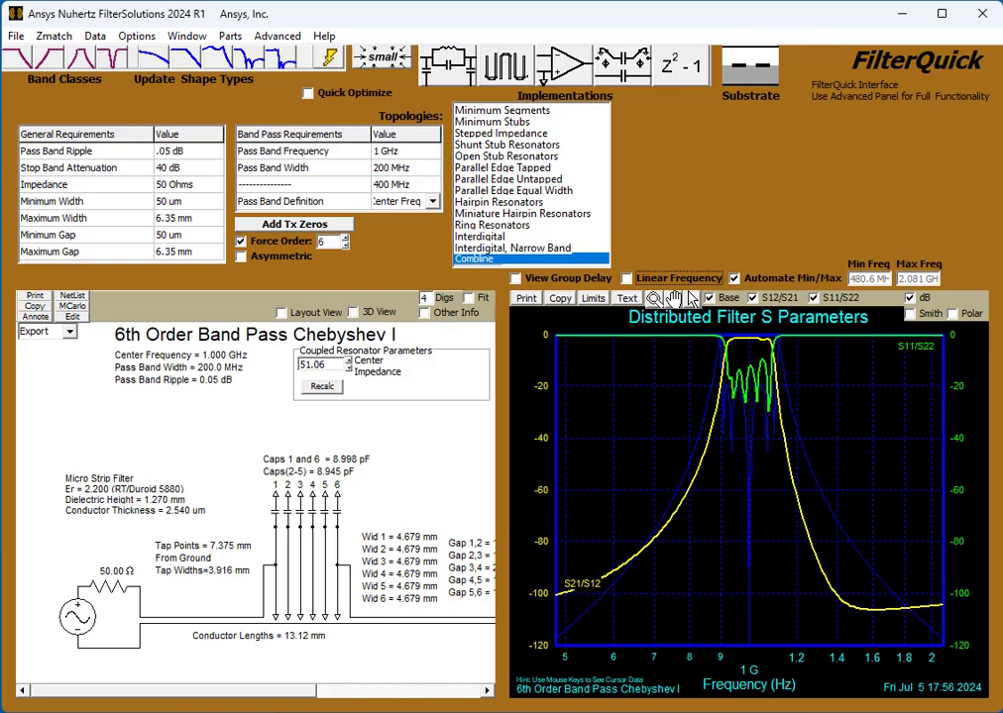
left_click(736, 280)
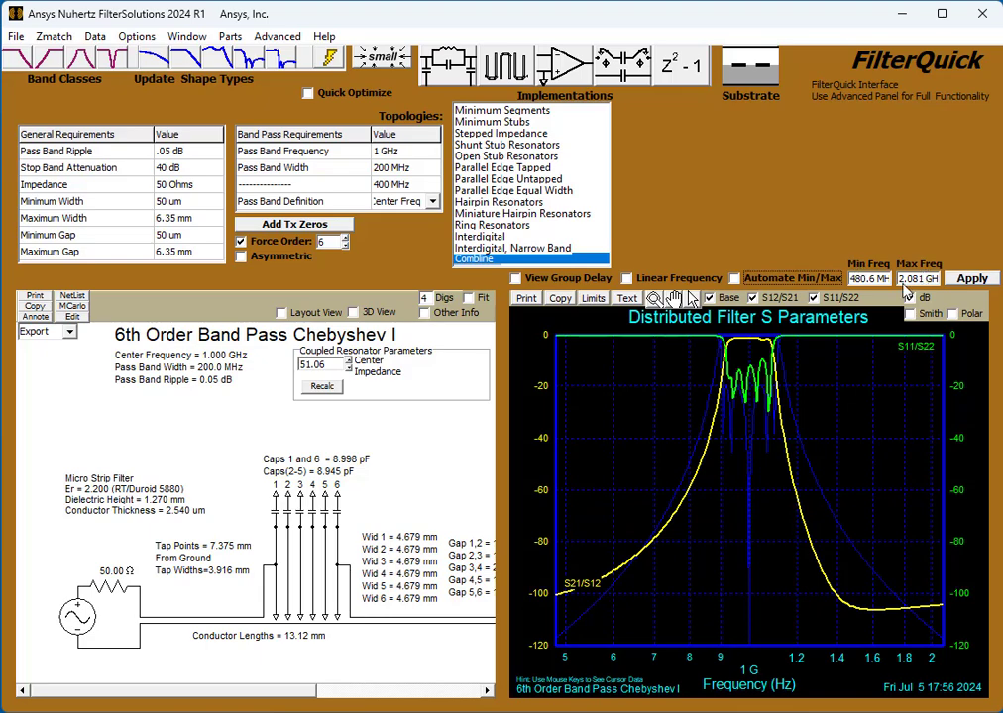
left_click(735, 281)
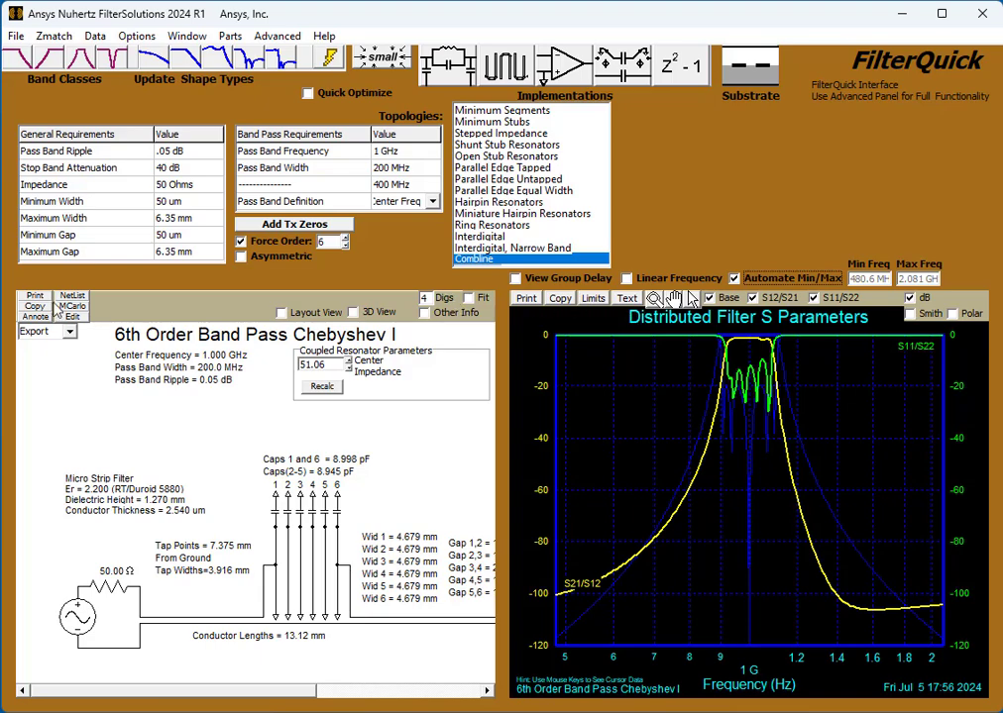
Look at the graph limit settings without changing them and at the S-parameter data as text, and close both
left_click(594, 300)
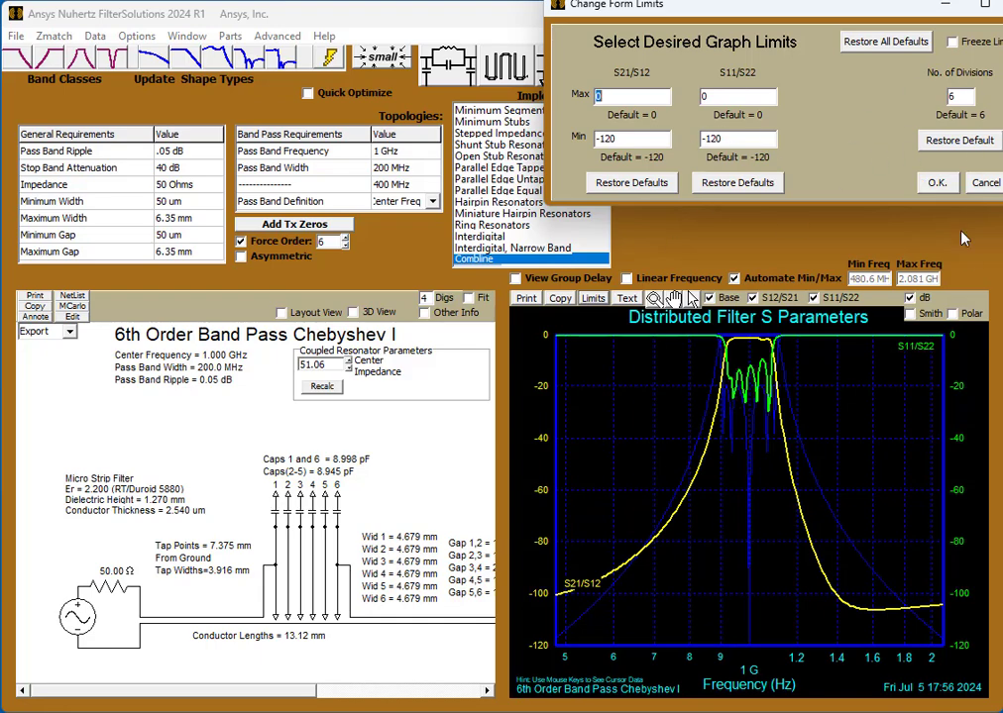
left_click(983, 184)
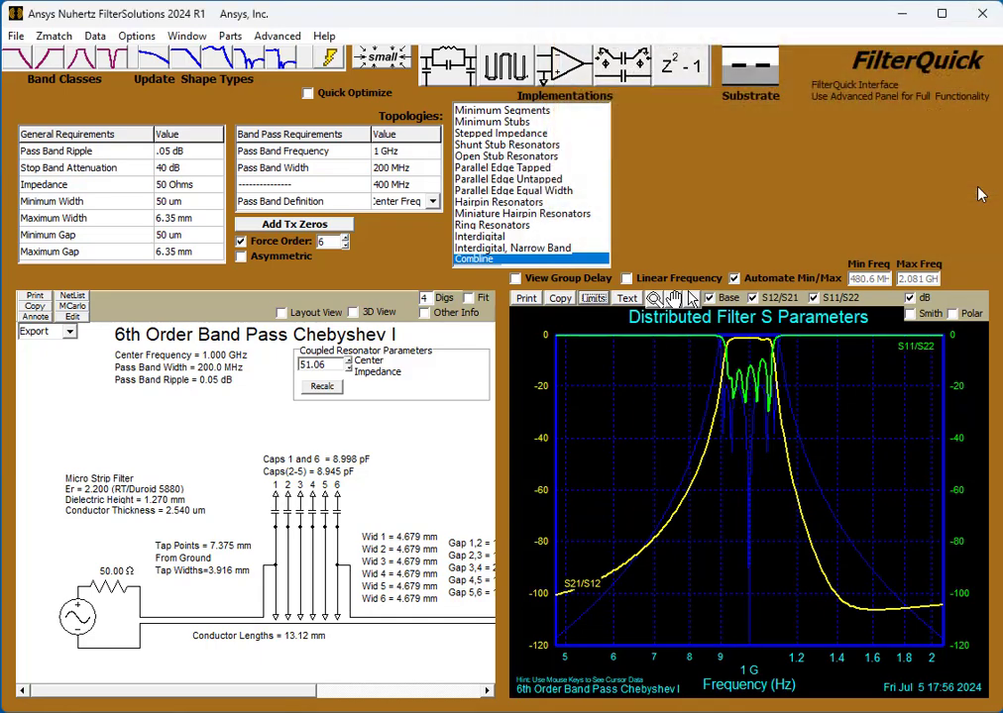
left_click(627, 299)
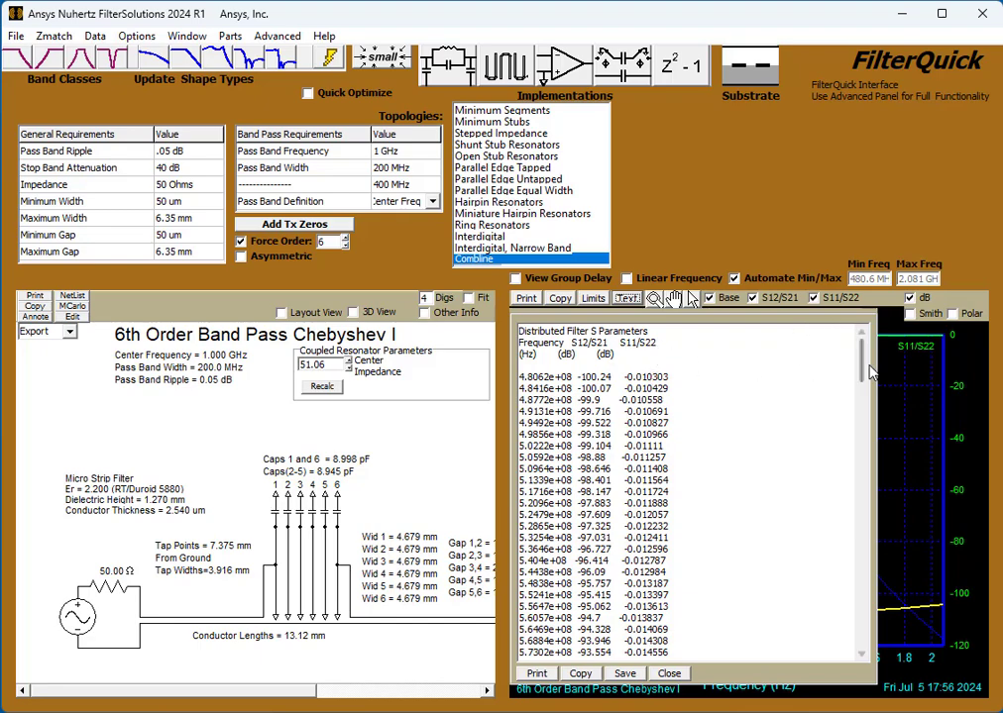
left_click(670, 673)
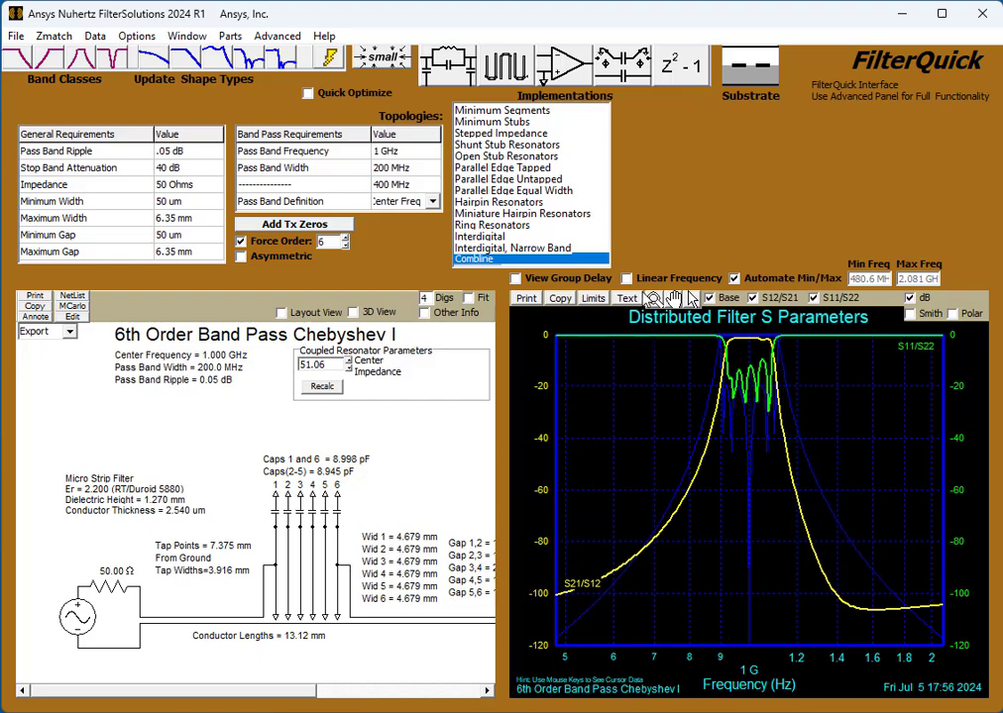
Zoom and pan the S-parameter graph around the pass band, and restore its full view
left_click(655, 300)
scroll(747, 421, "down", 2)
scroll(747, 421, "up", 2)
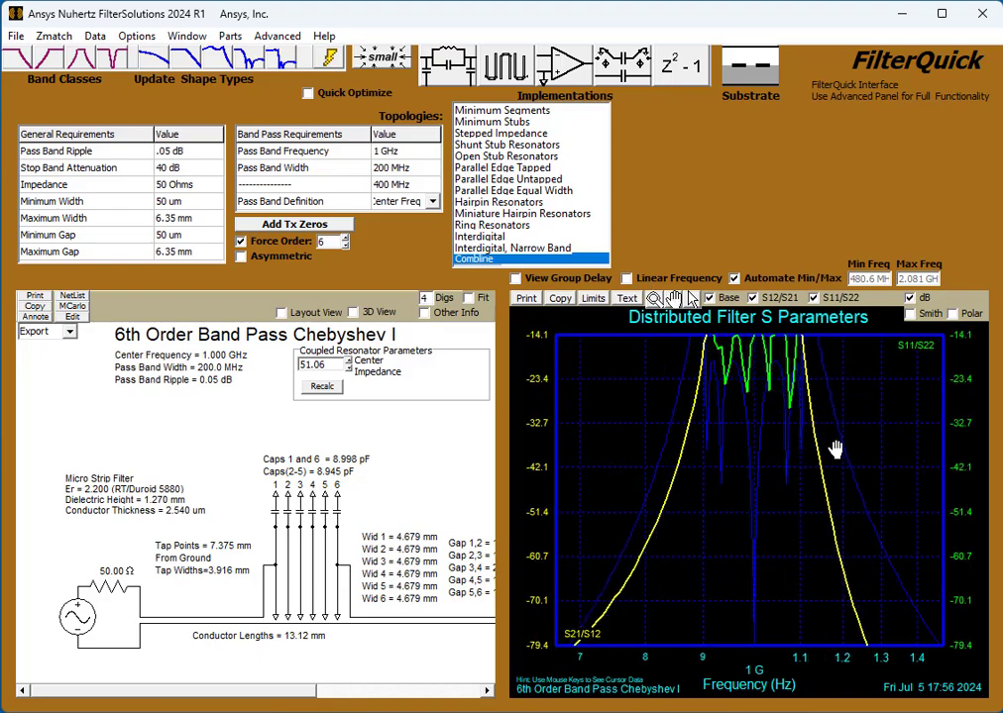
left_click_drag(832, 447, 799, 468)
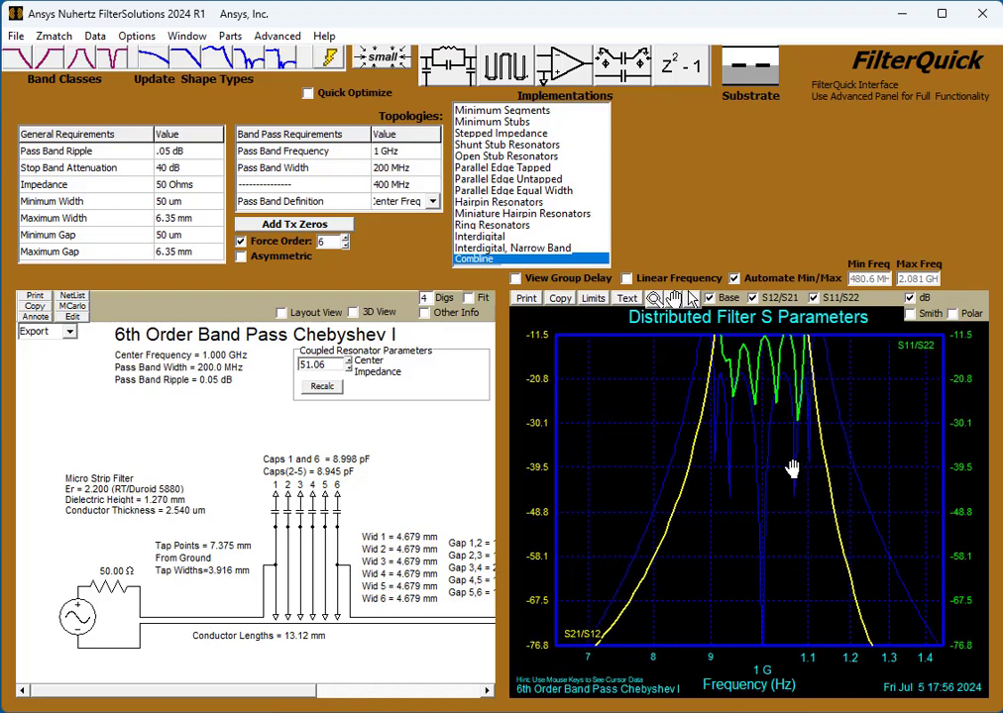
left_click(691, 300)
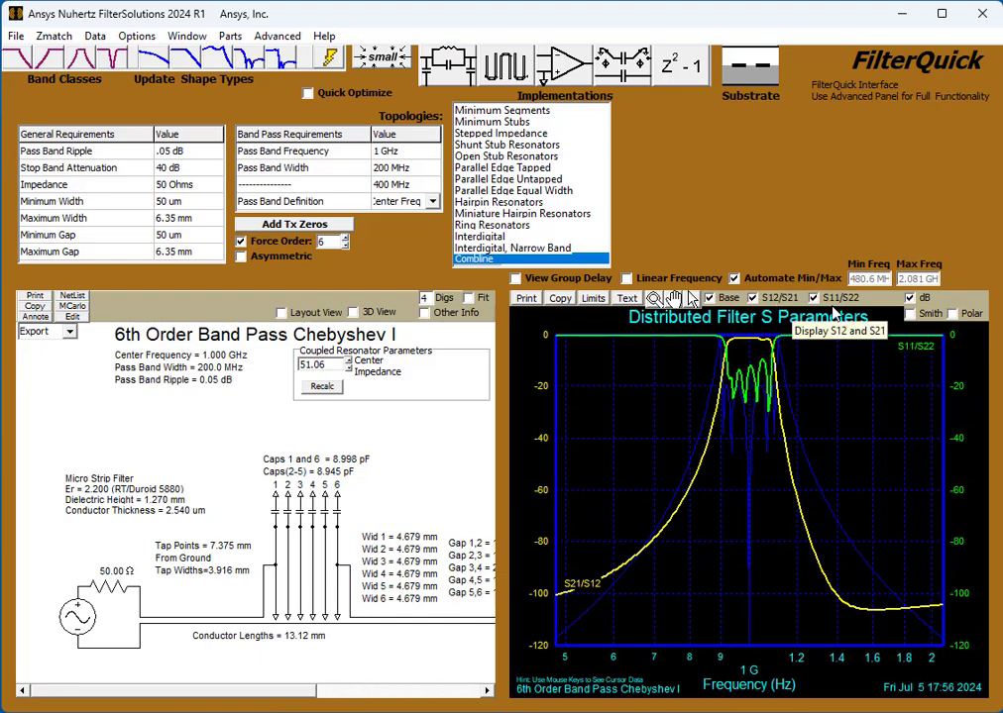
View the graph with the S12/S21 trace hidden, show the trace again, and display the magnitudes without dB
left_click(765, 300)
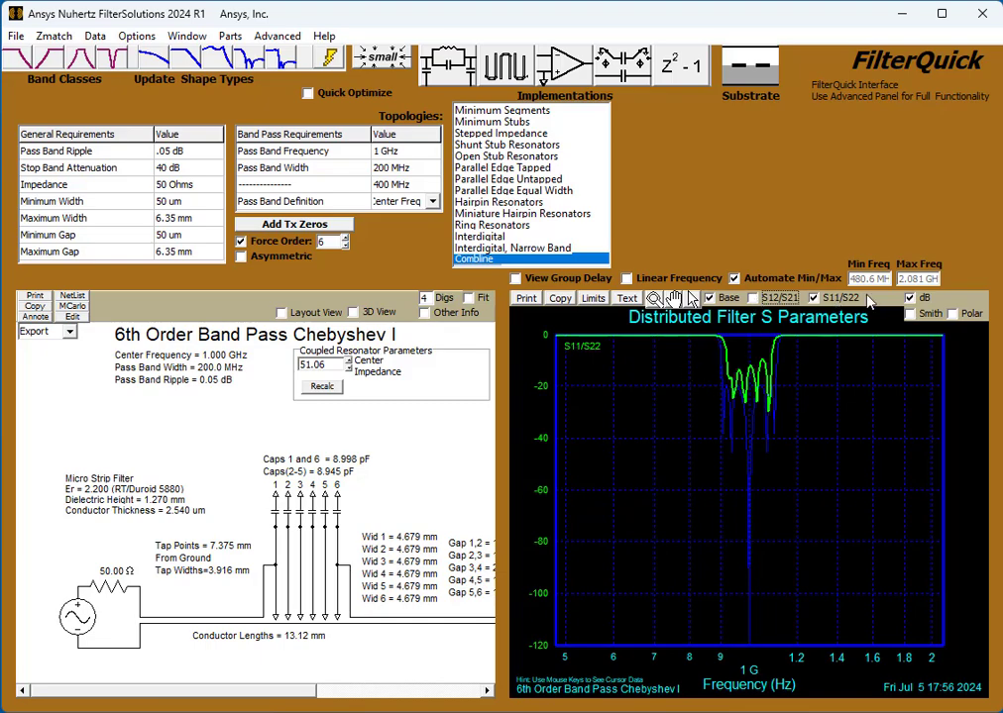
left_click(768, 300)
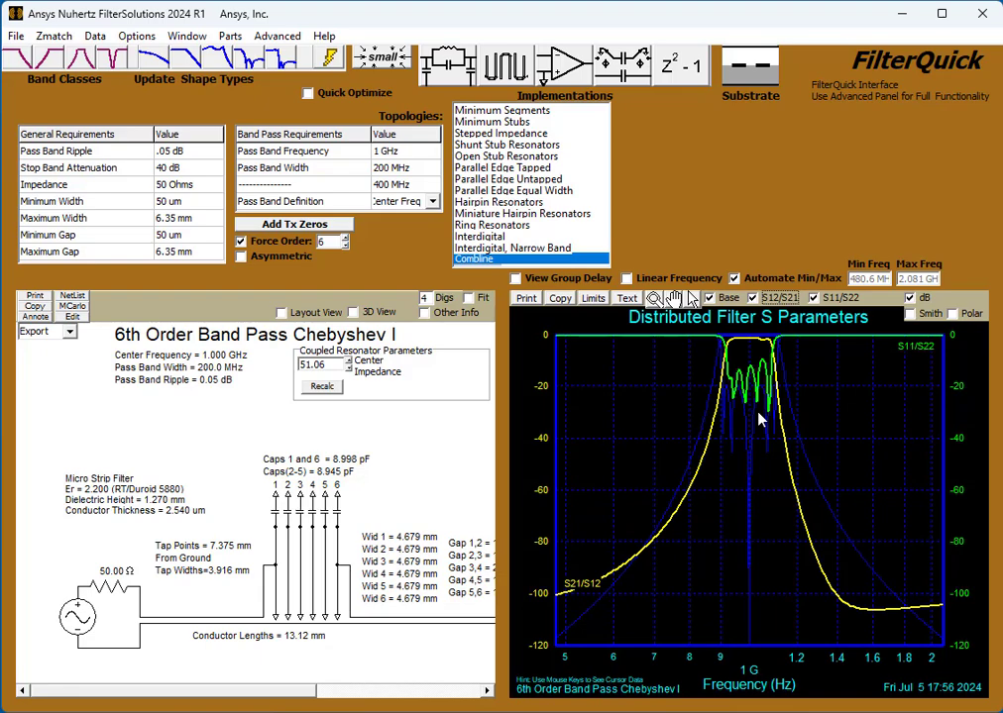
left_click(923, 298)
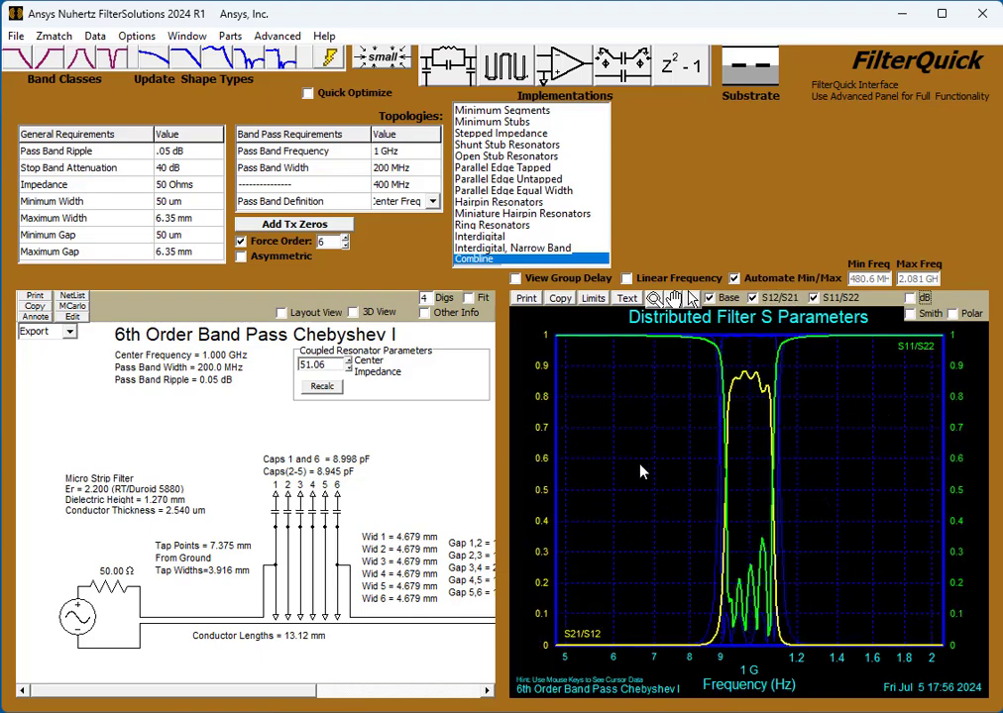
View the S-parameters as a Smith chart and as a polar plot, and return to the rectangular graph
left_click(910, 314)
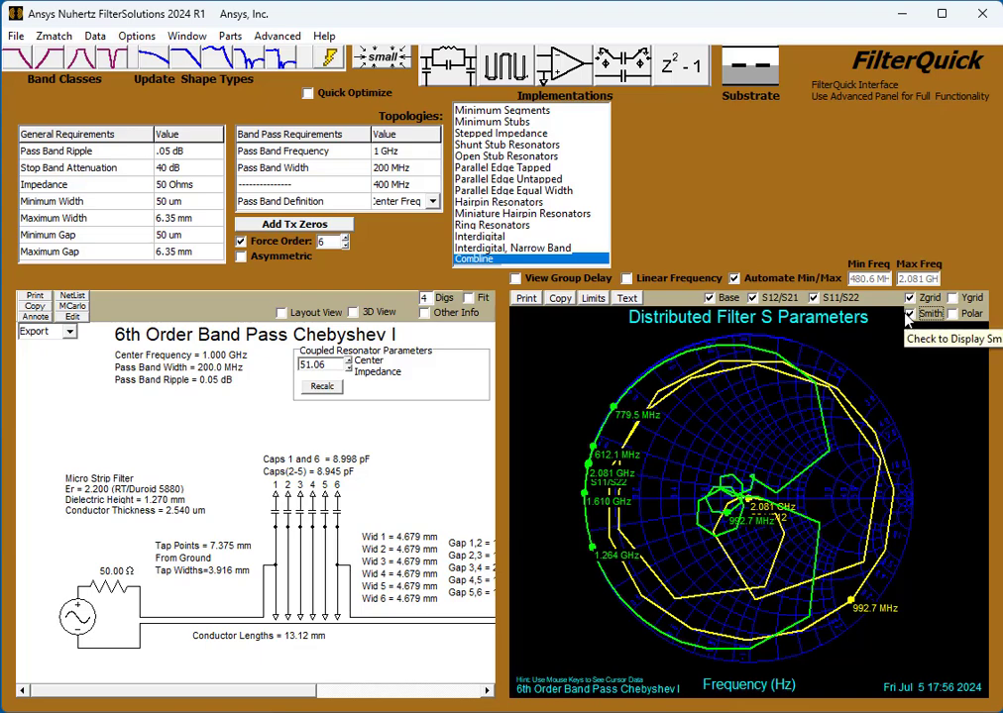
left_click(910, 314)
left_click(953, 314)
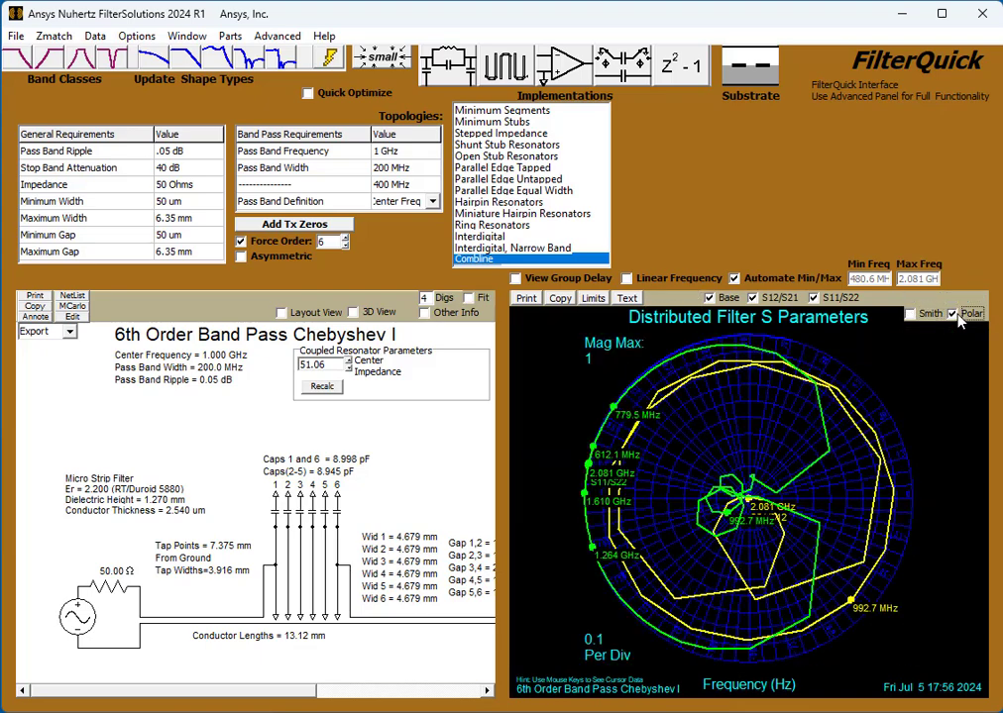
left_click(953, 314)
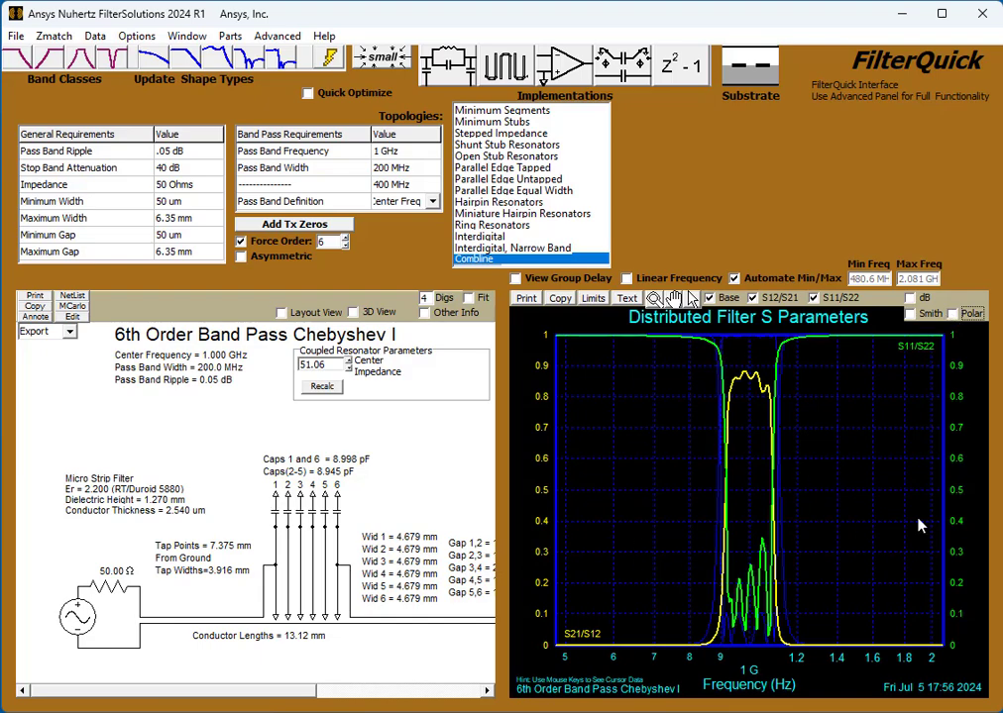
Place a marker at about 640.4 MHz on the graph, and look at its frequency entry without changing it
left_click(635, 465)
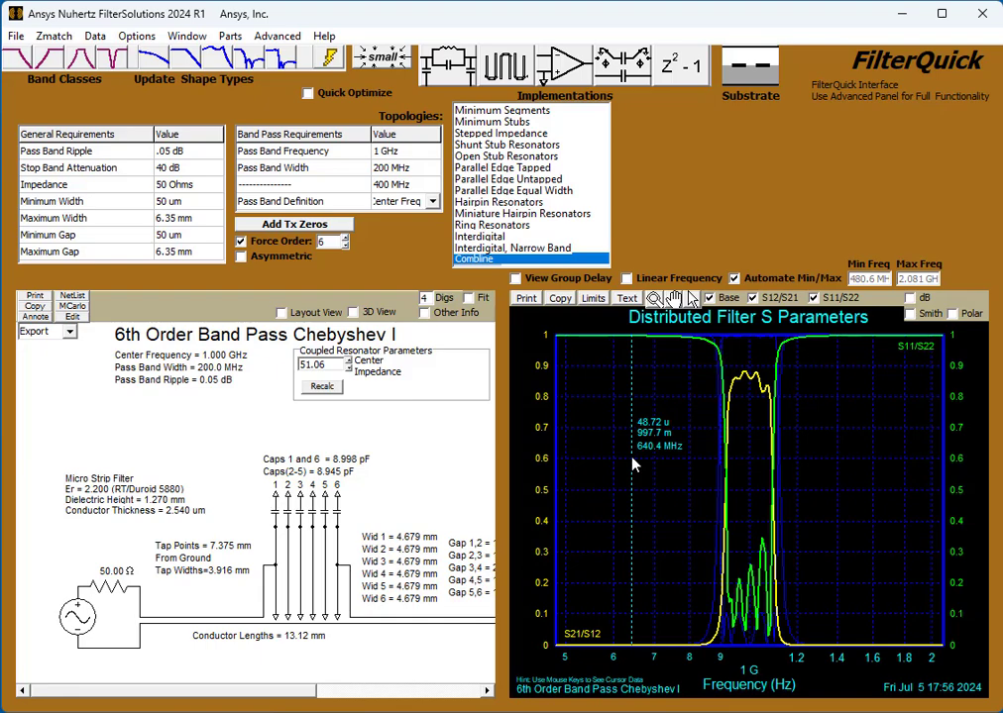
right_click(632, 494)
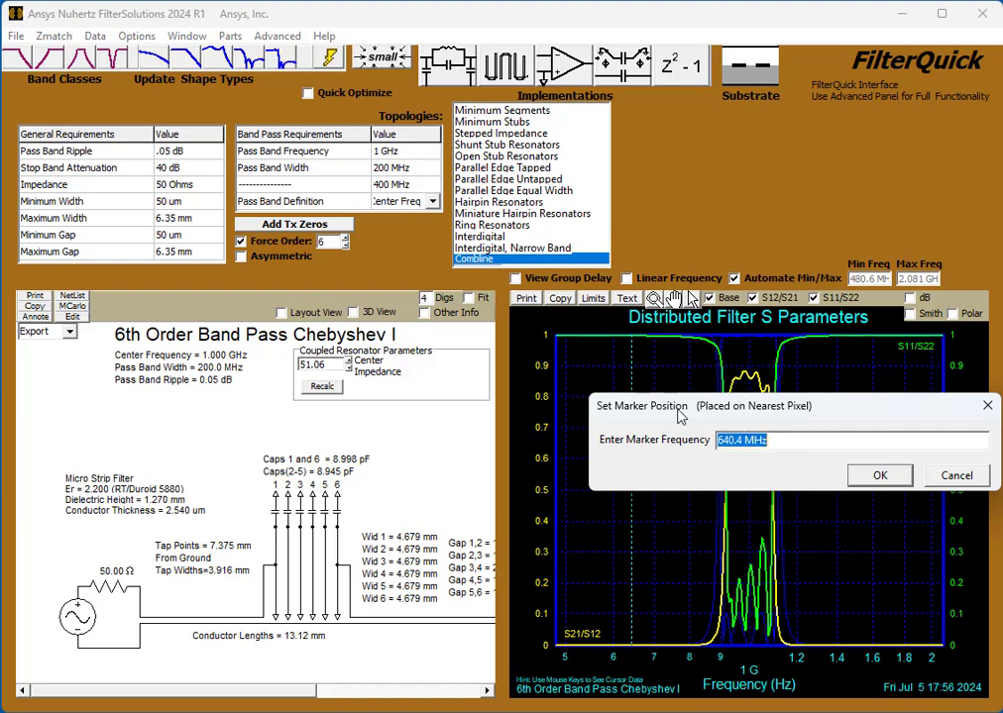
left_click(961, 481)
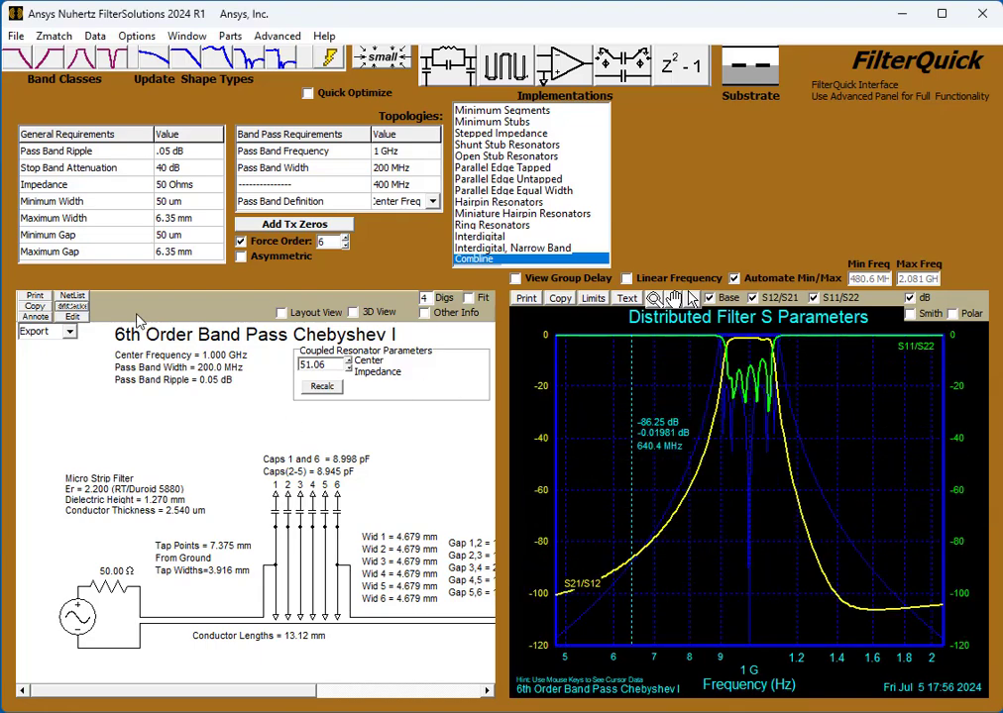
Open the AEDT export setup for the filter, and try optimization after export on and off
left_click(70, 308)
left_click(71, 334)
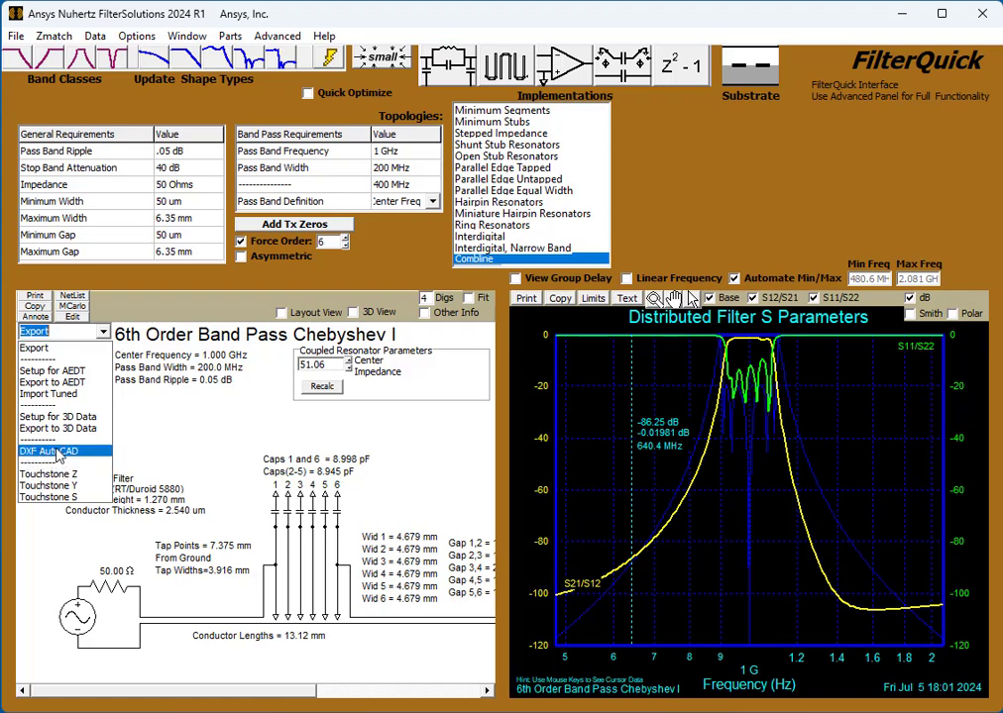
left_click(74, 372)
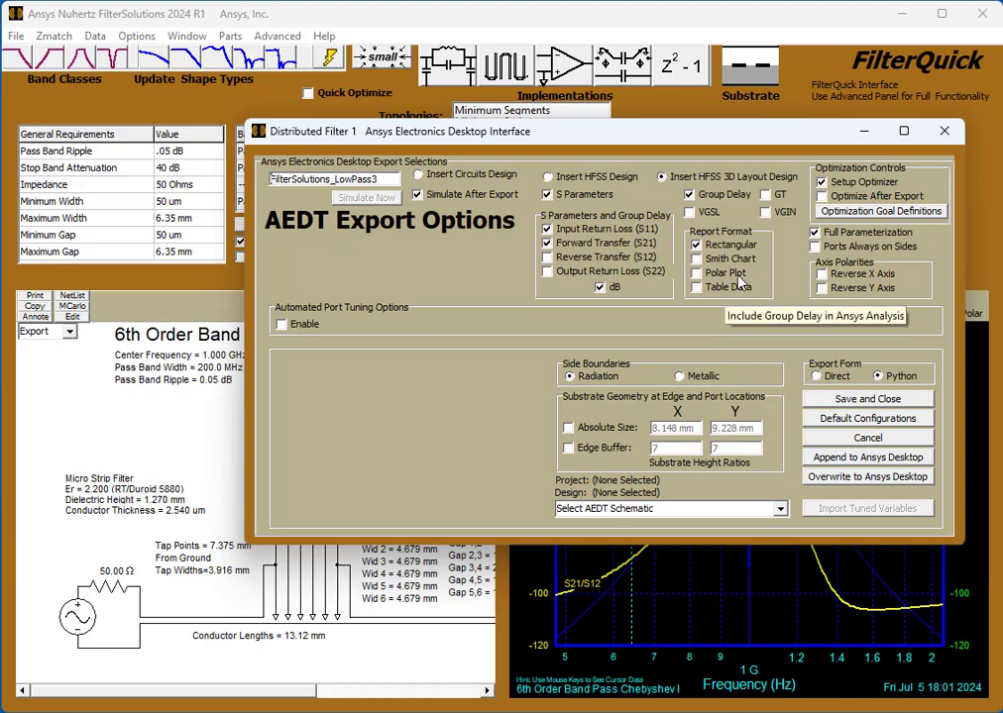
left_click(826, 198)
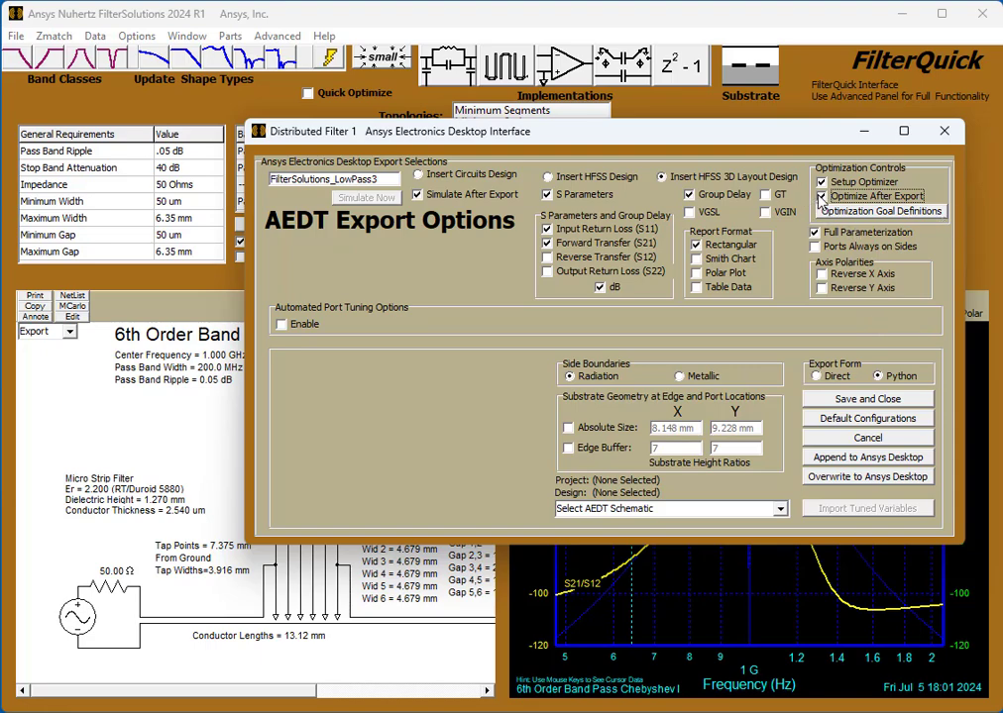
left_click(822, 197)
Look at the optimization goal definitions for the AEDT export, and close them without entering any goals
left_click(868, 212)
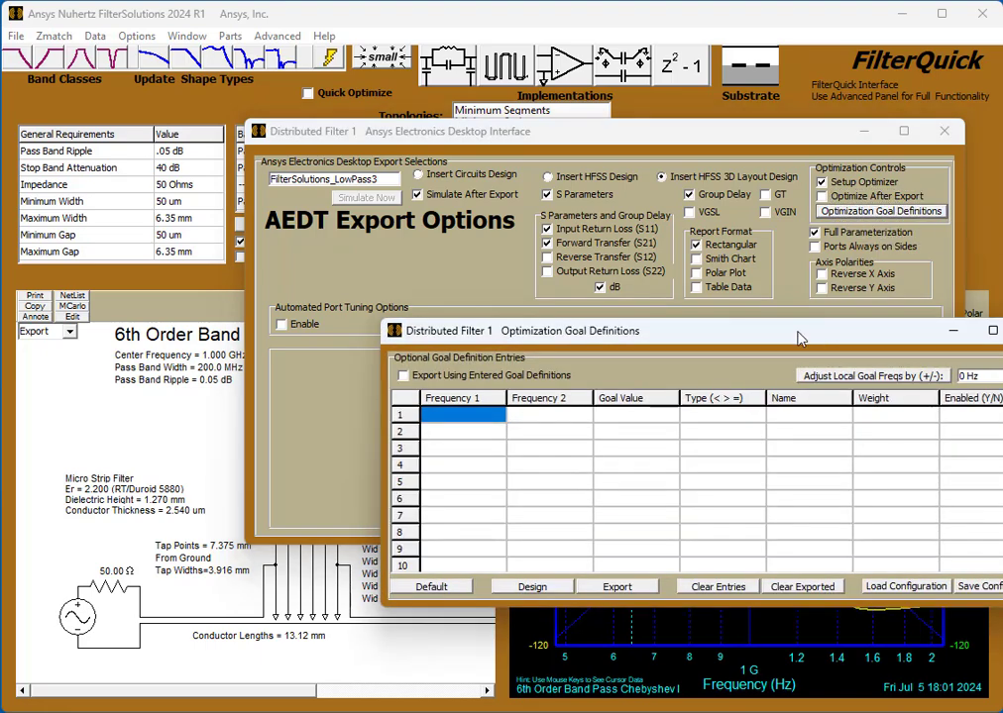
left_click_drag(801, 339, 704, 279)
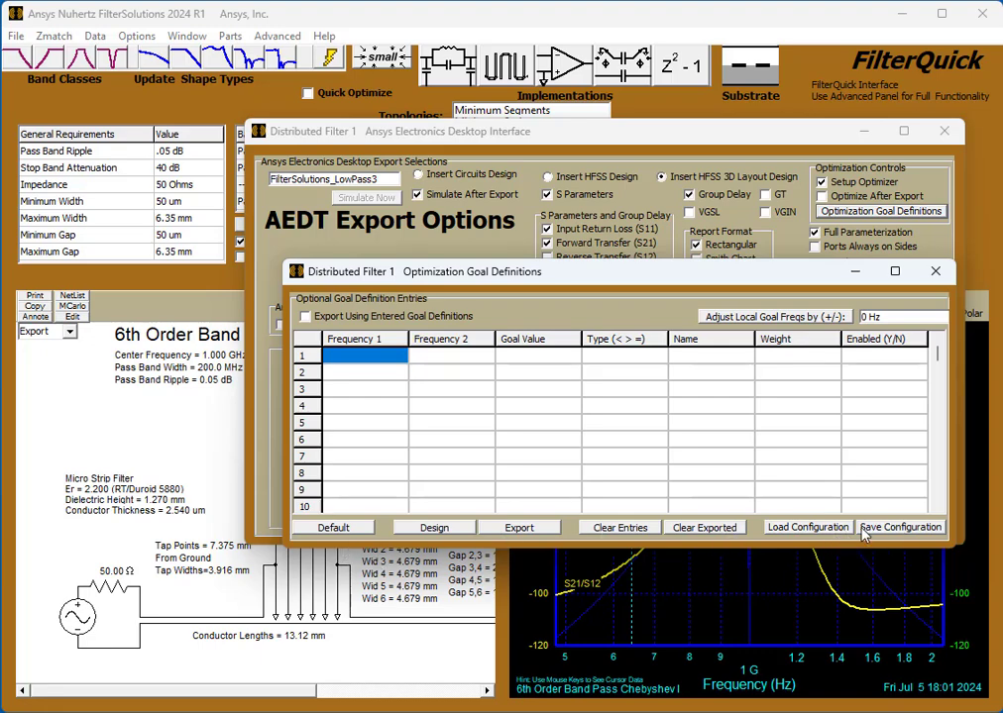
left_click(938, 276)
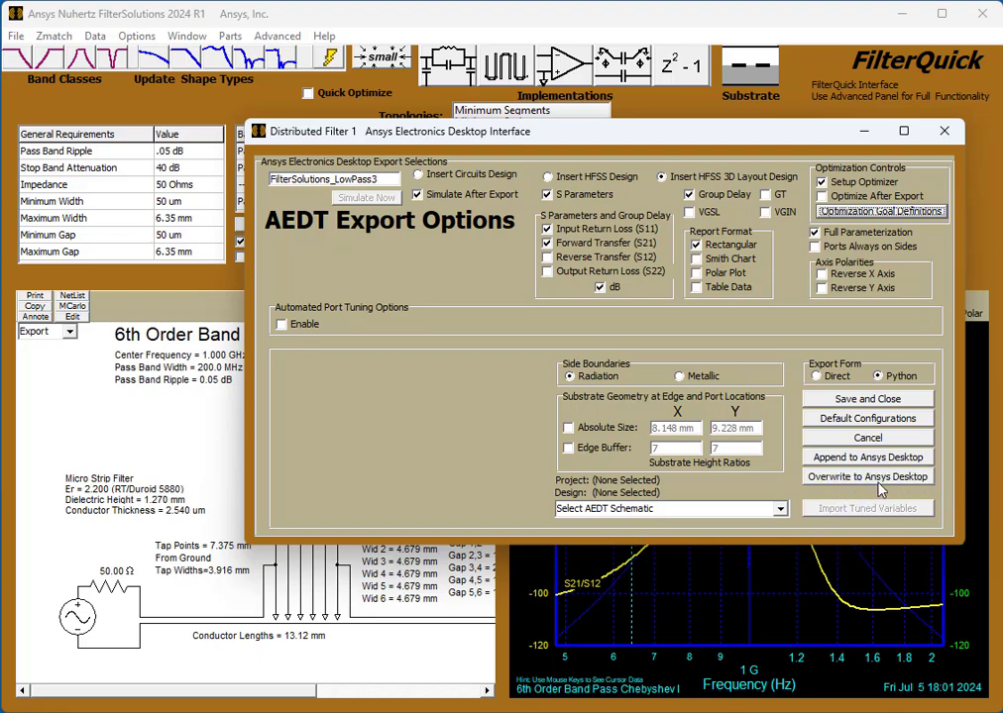
View the automated port tuning options, disable them again, and leave the AEDT export setup
left_click(295, 325)
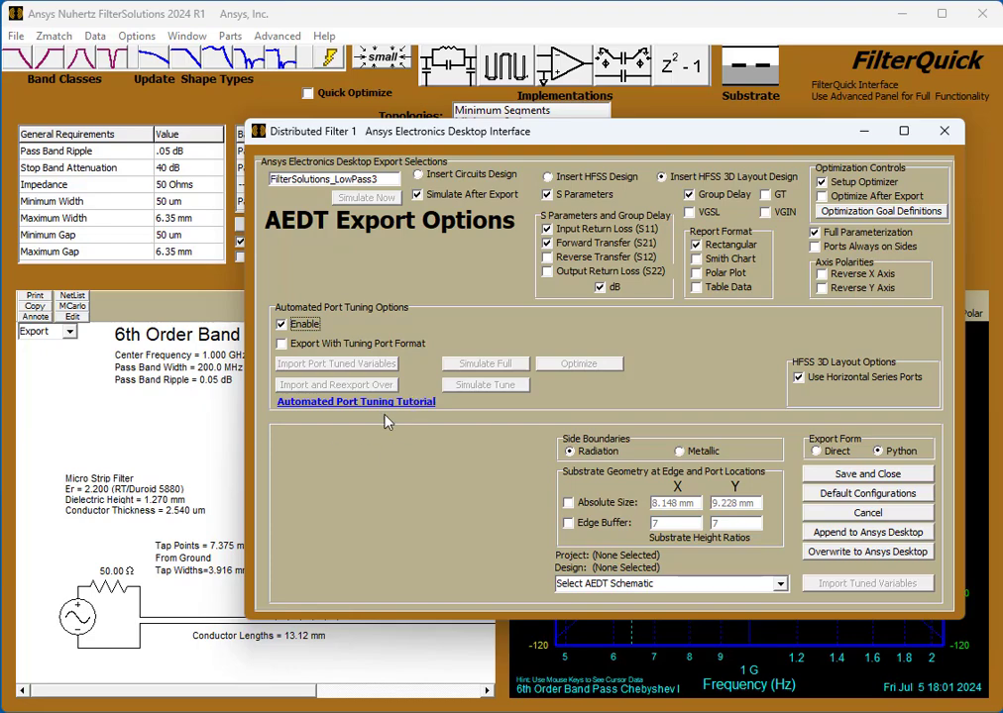
key("space")
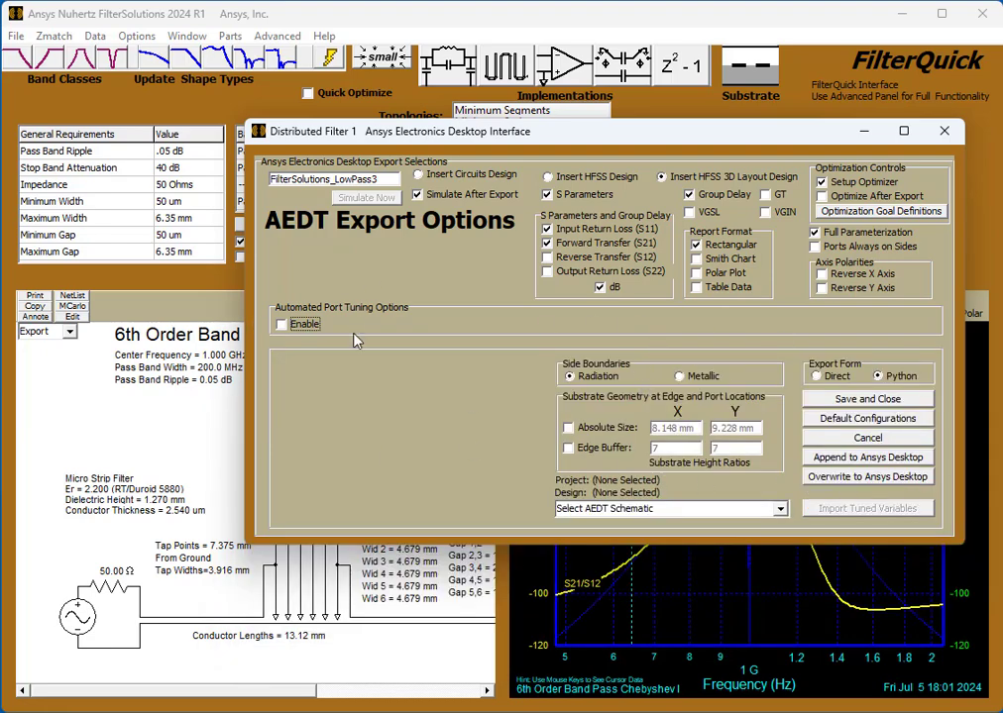
left_click(943, 131)
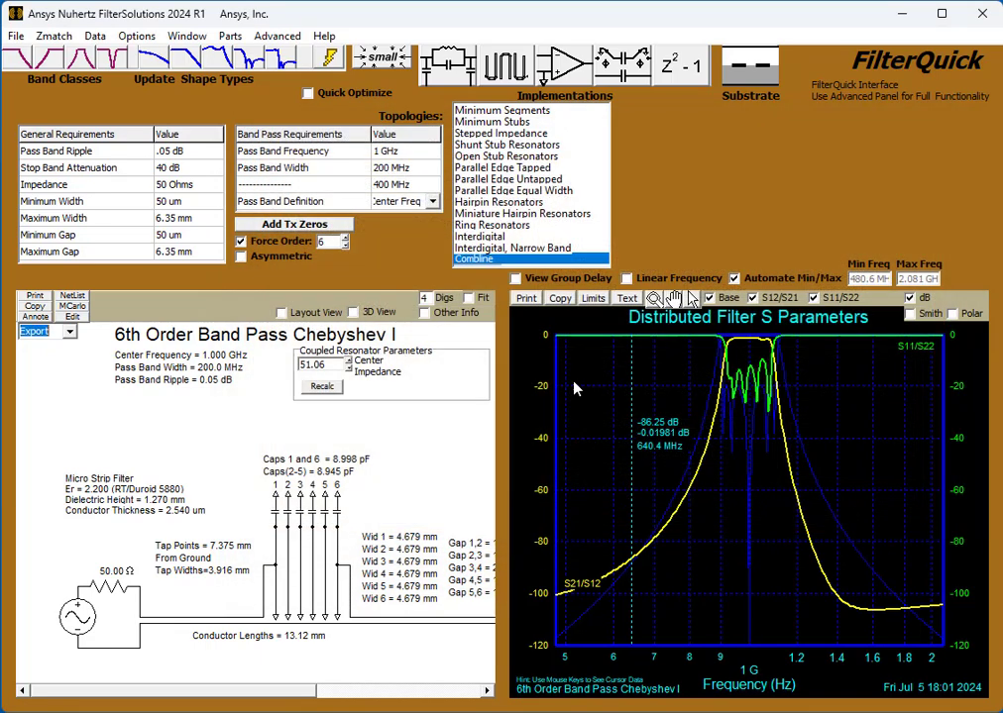
Export the filter to AEDT as the Python file FilterSolutions_LowPass3_2.py in the NuHertz_videos folder
left_click(68, 332)
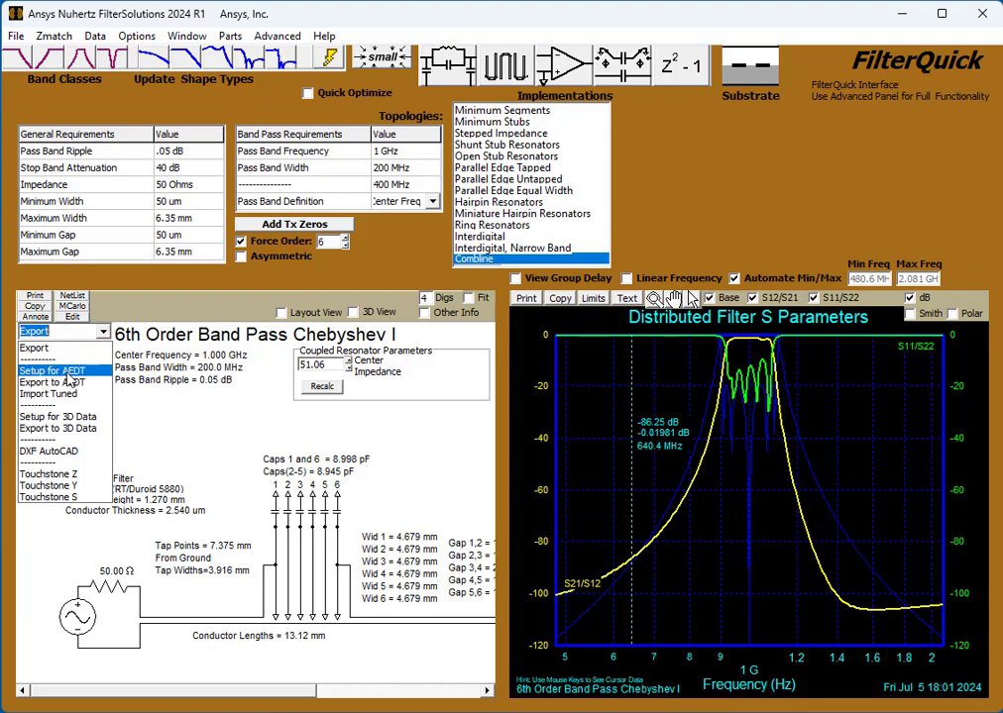
left_click(61, 382)
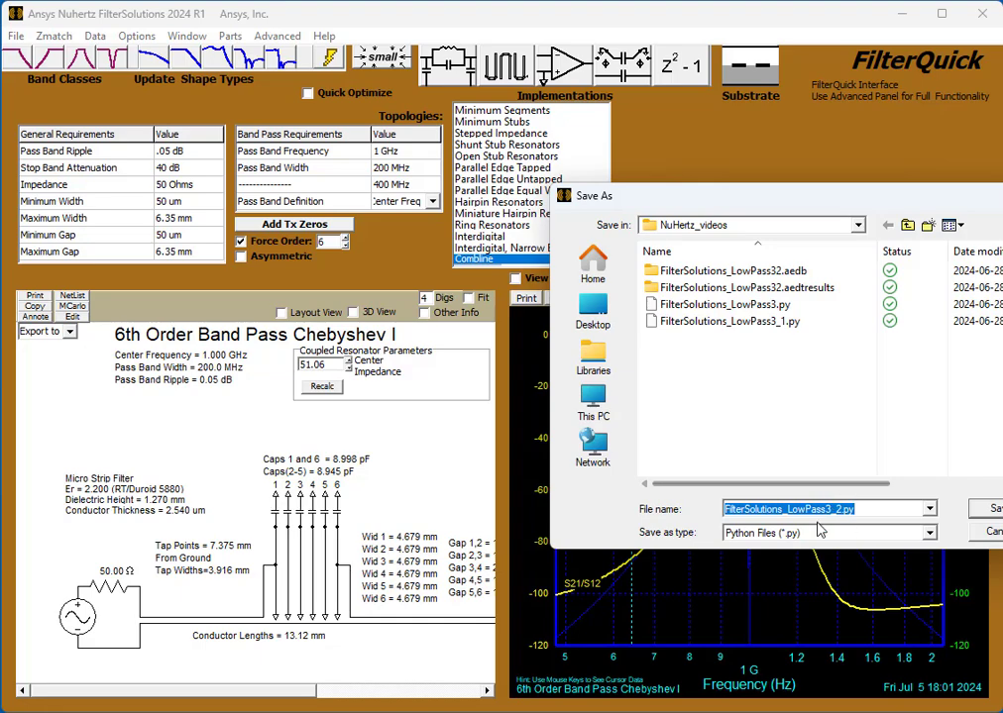
left_click(994, 508)
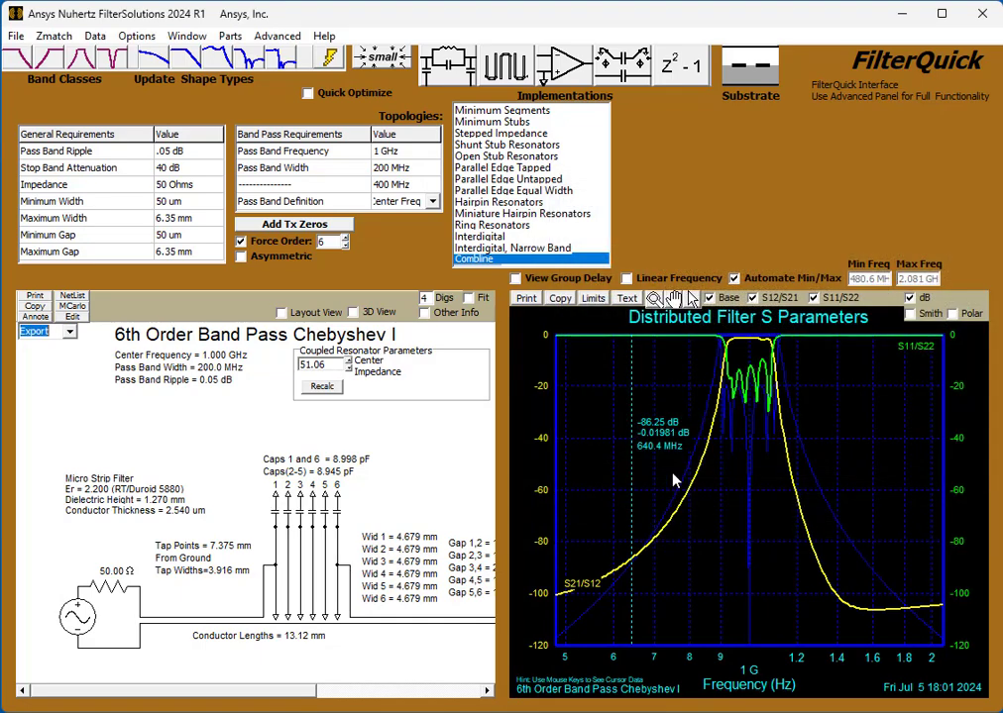
Open the setup for exporting the filter to 3D data
left_click(69, 332)
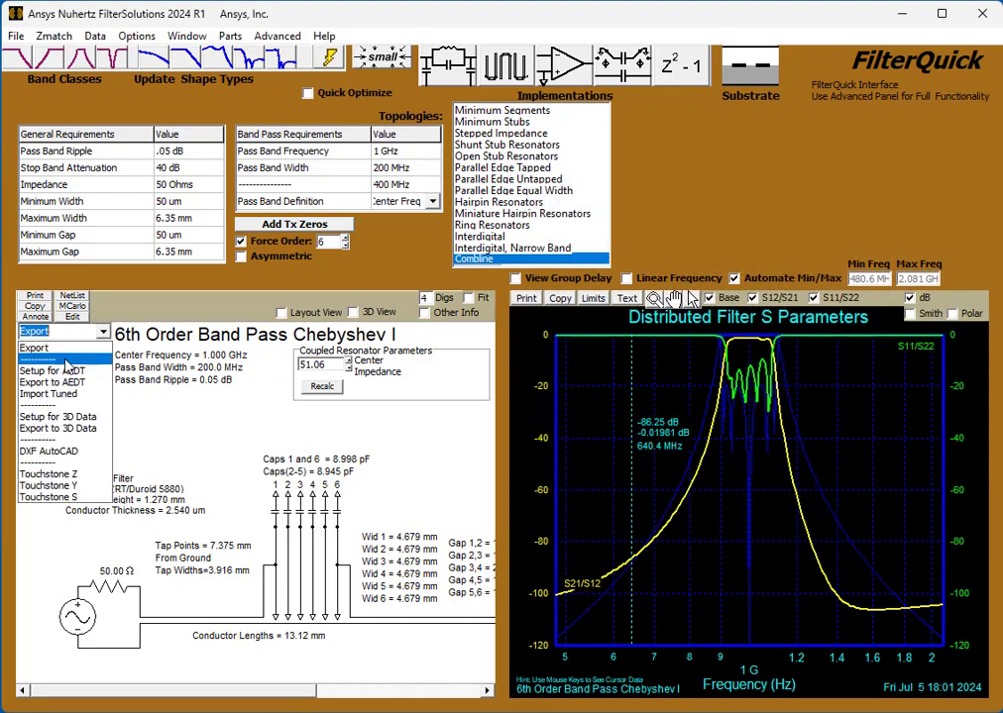
left_click(66, 417)
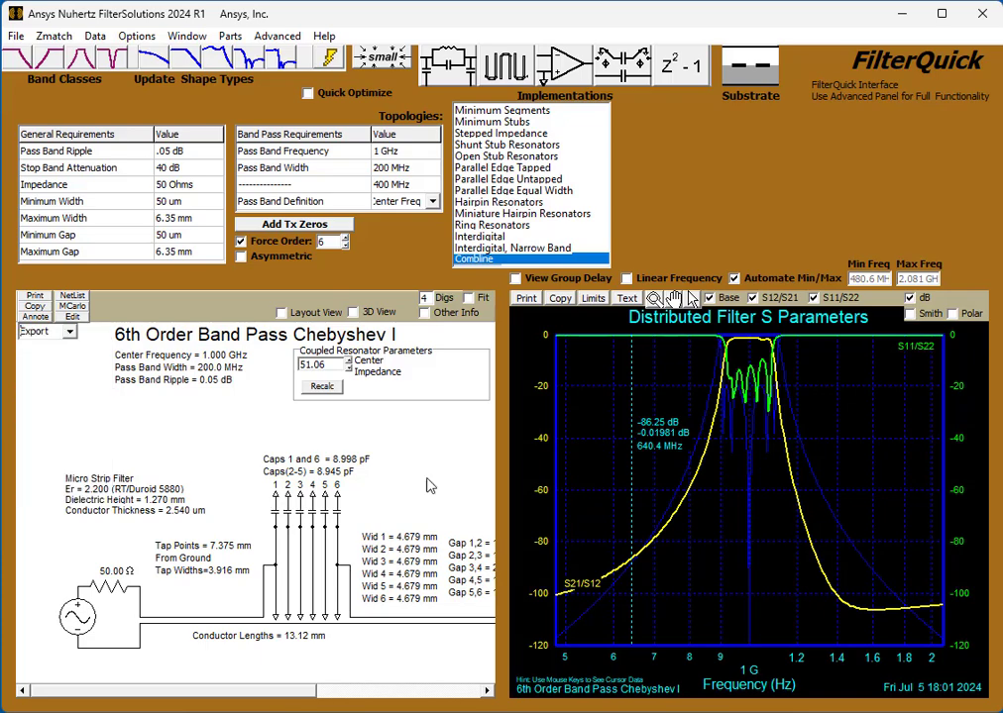